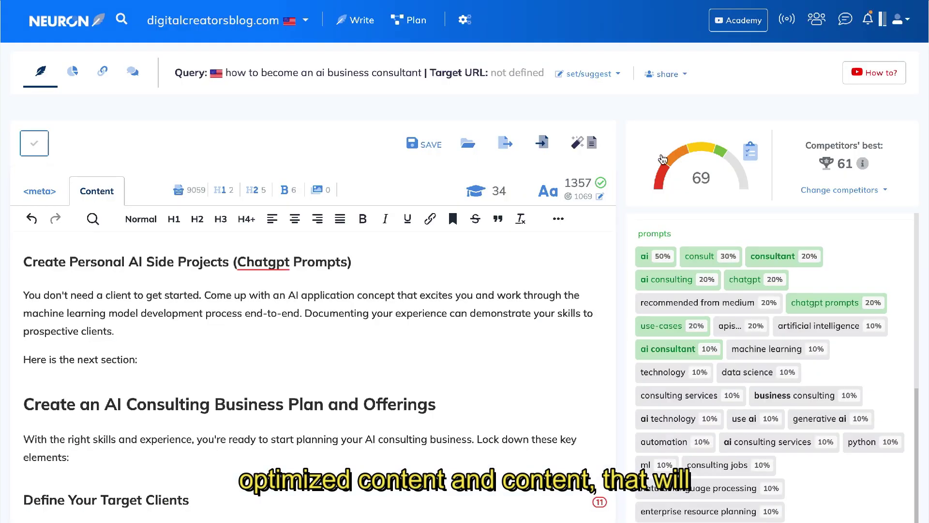
- Scroll through the HubSpot article's highlighted 12 SEO writing tips section
scroll(884, 153, down, 2)
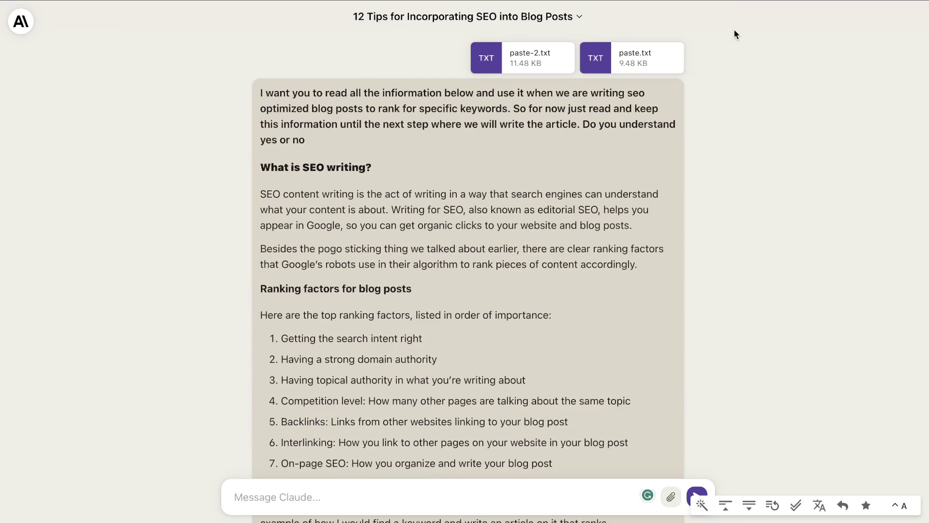
scroll(734, 34, down, 2)
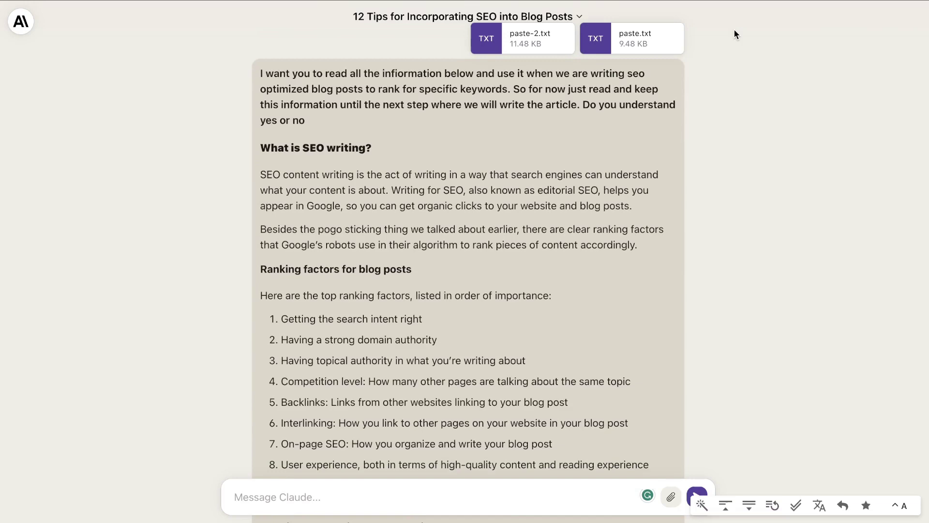
scroll(677, 91, down, 7)
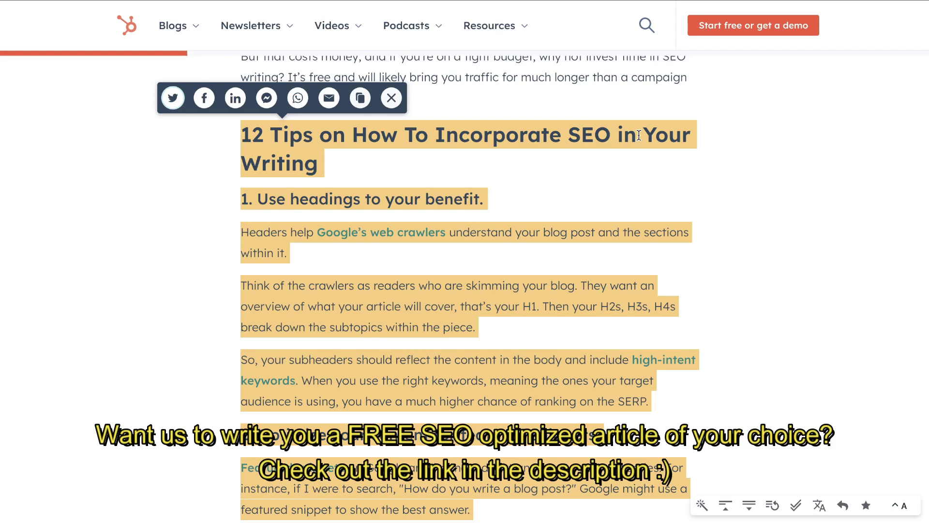
scroll(639, 135, up, 10)
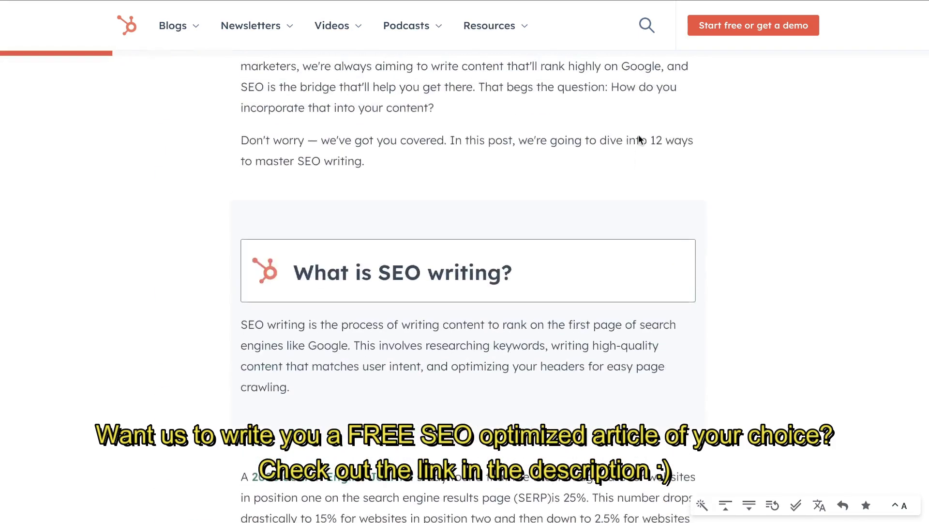
scroll(639, 138, up, 10)
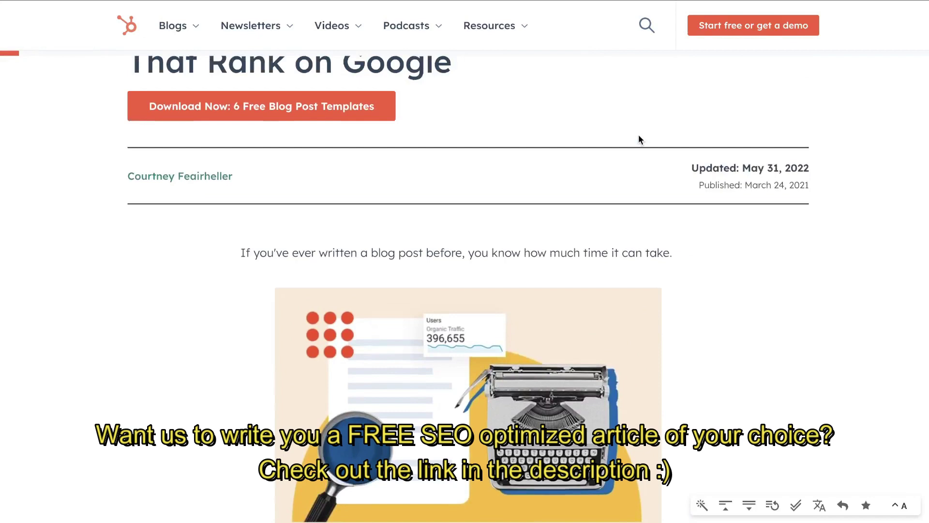
scroll(639, 138, down, 8)
scroll(639, 140, down, 8)
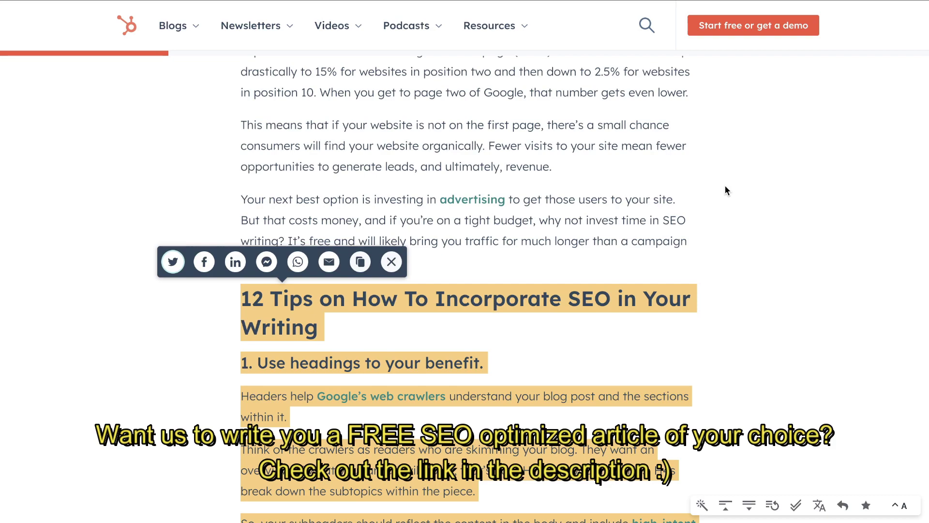
scroll(725, 190, down, 5)
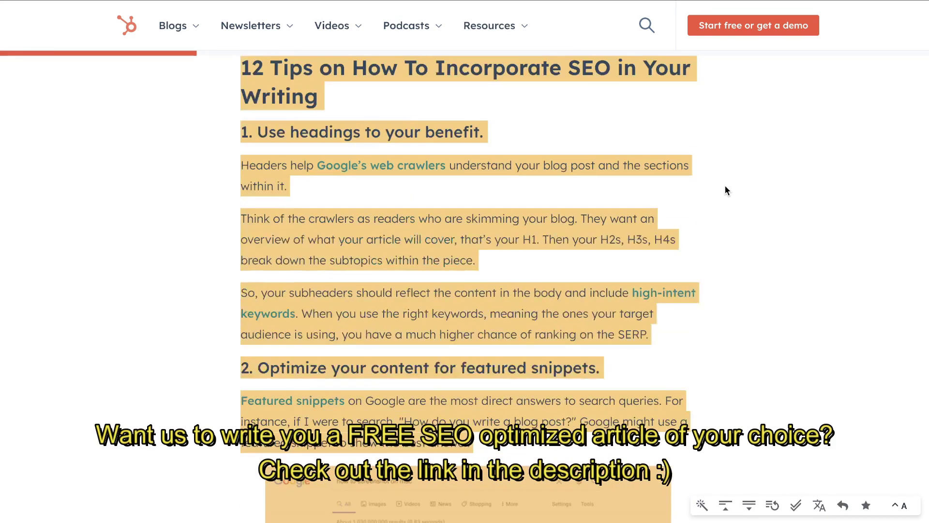
scroll(726, 190, up, 15)
scroll(725, 190, up, 5)
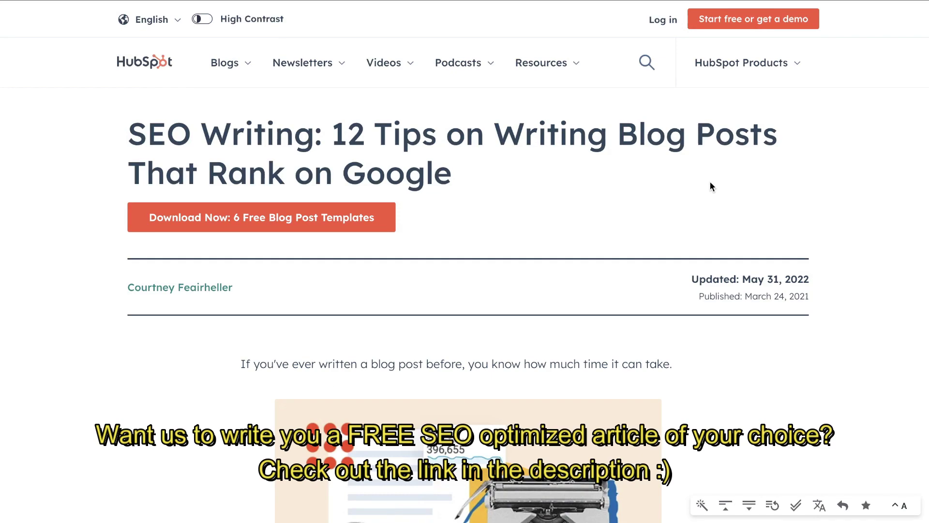
scroll(504, 175, down, 5)
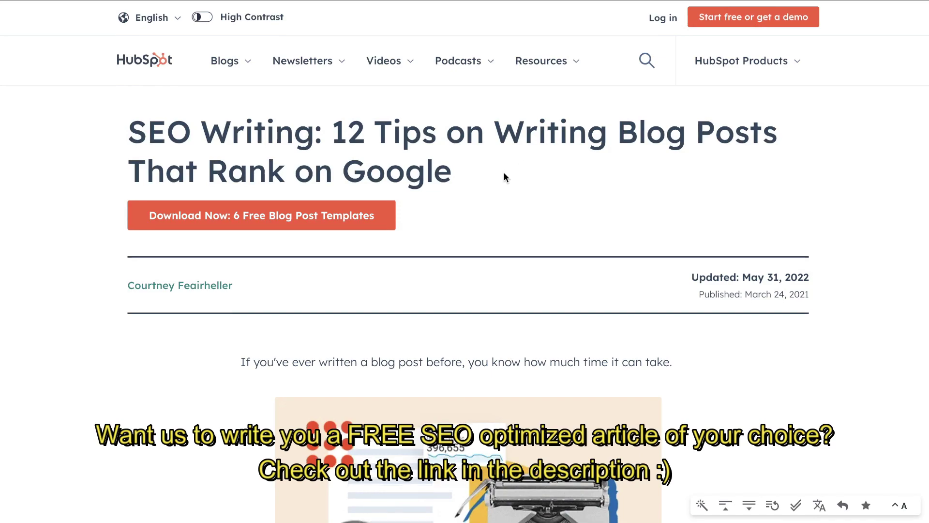
scroll(504, 172, down, 15)
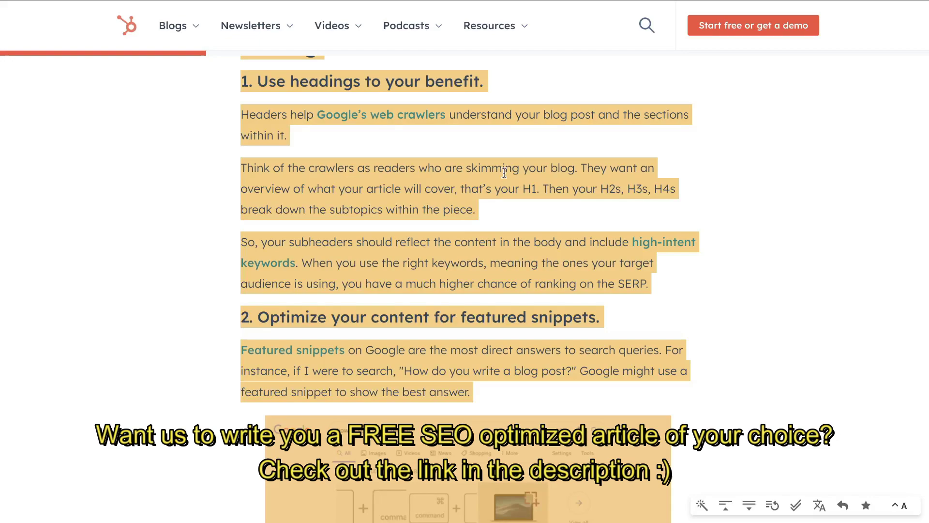
scroll(671, 181, down, 12)
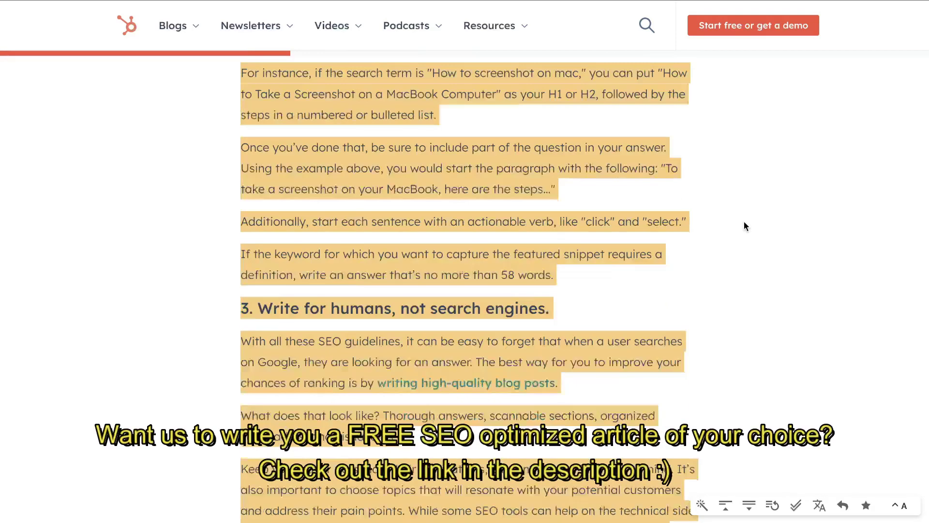
scroll(744, 222, down, 10)
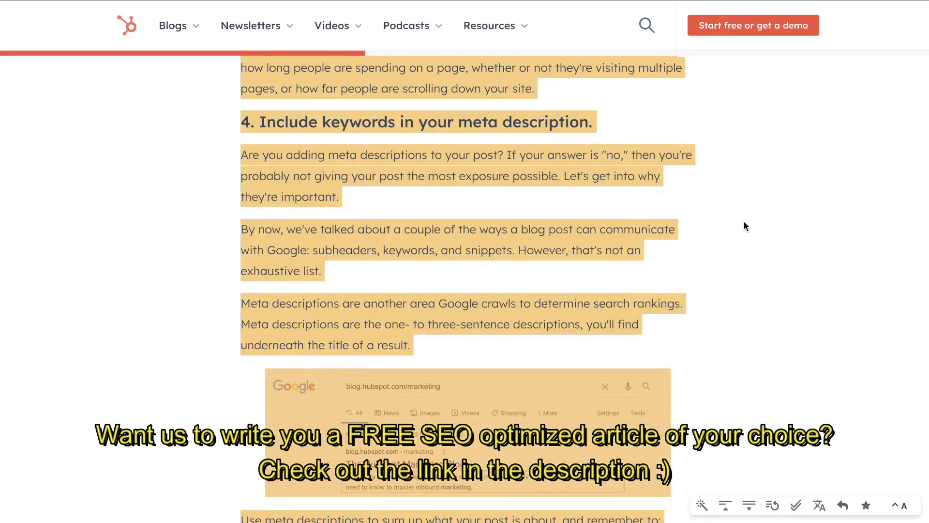
scroll(745, 222, down, 10)
scroll(744, 222, down, 14)
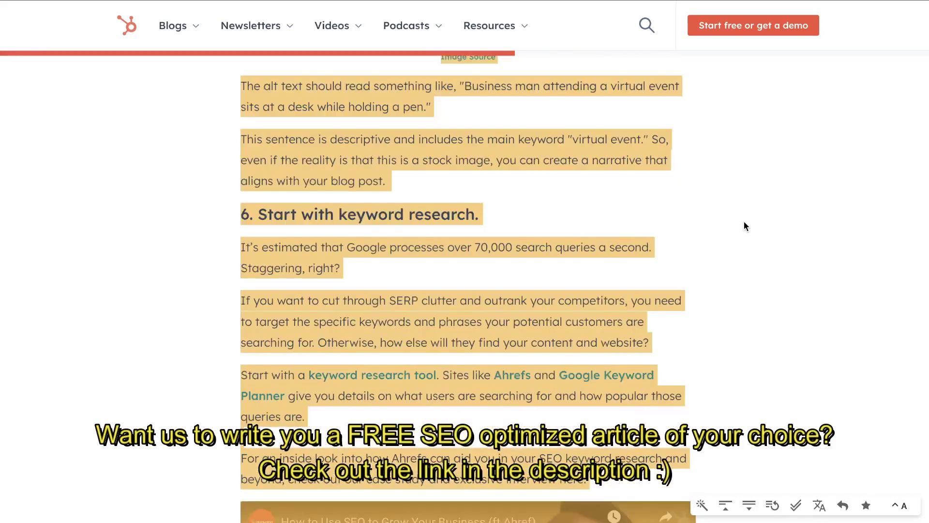
scroll(744, 226, down, 15)
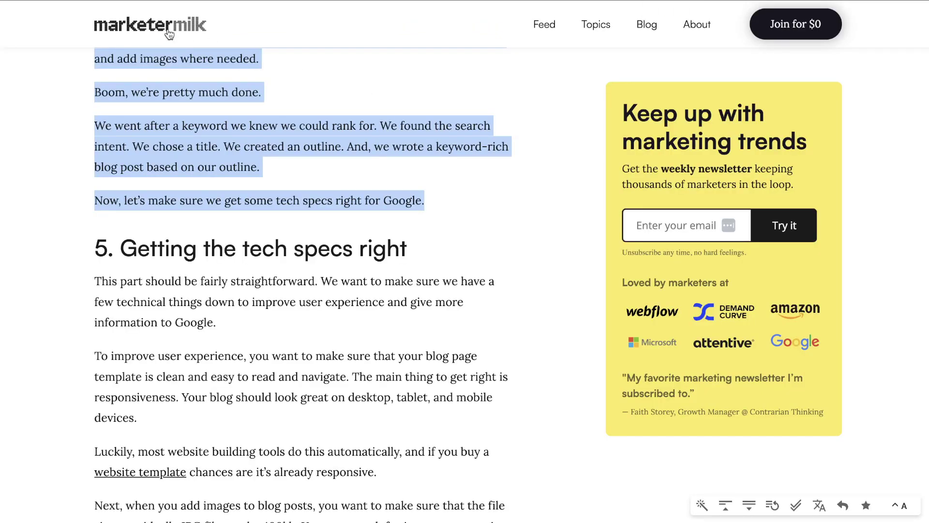
- Skim the Marketer Milk blog-writing guide, then move to the WPBeginner SEO article
scroll(277, 92, up, 15)
scroll(277, 92, down, 20)
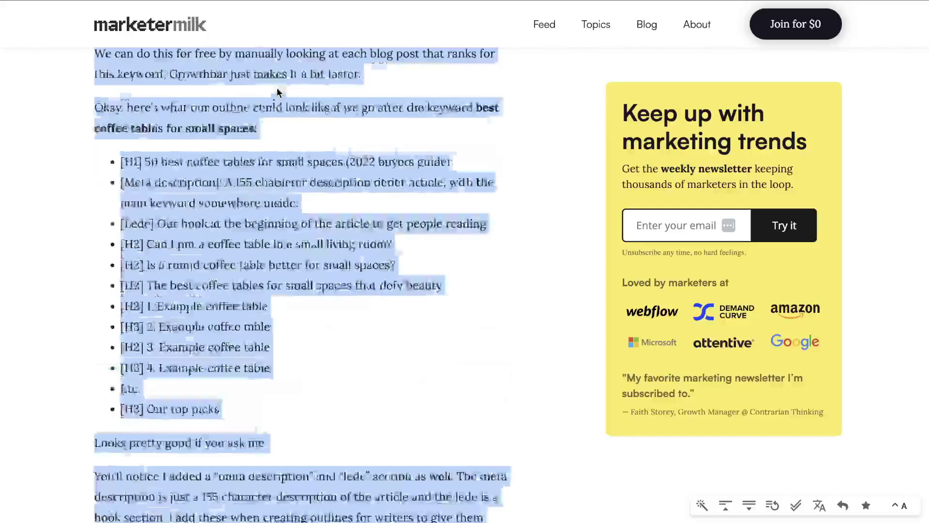
scroll(278, 92, up, 15)
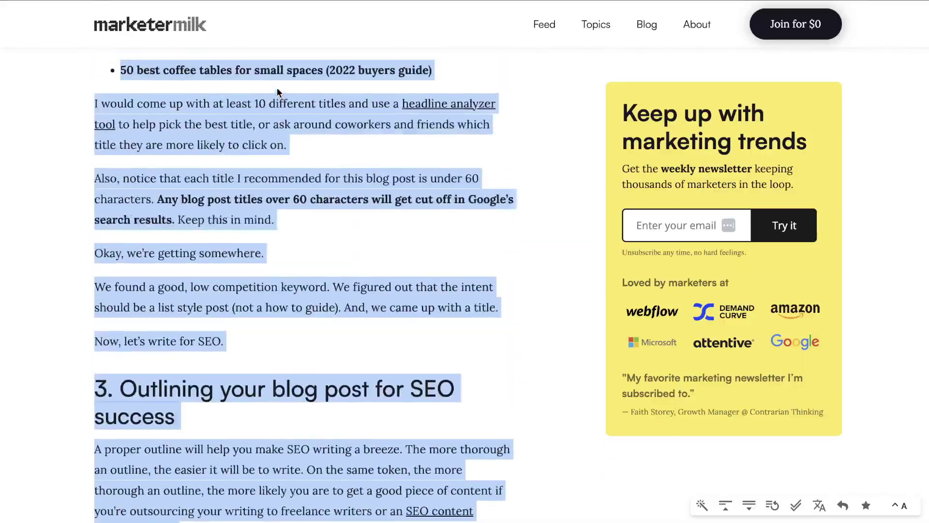
scroll(278, 92, up, 10)
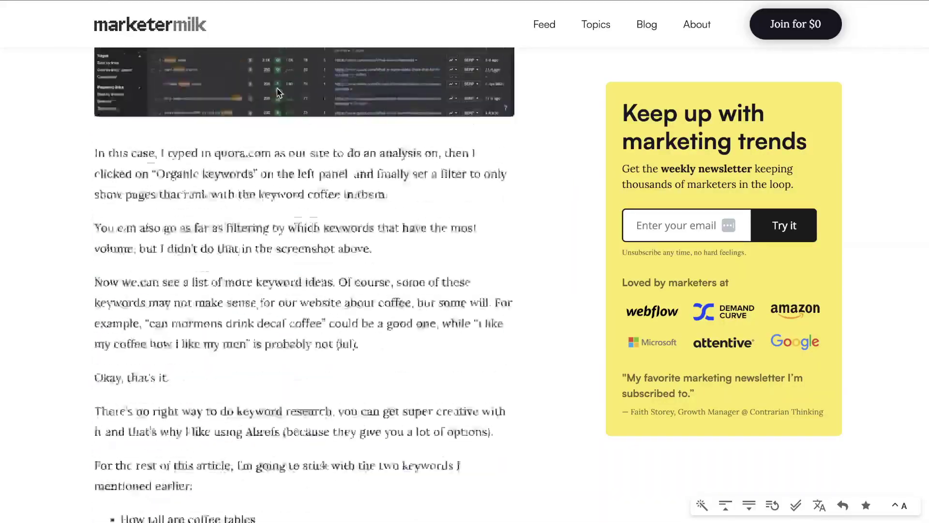
scroll(278, 92, down, 5)
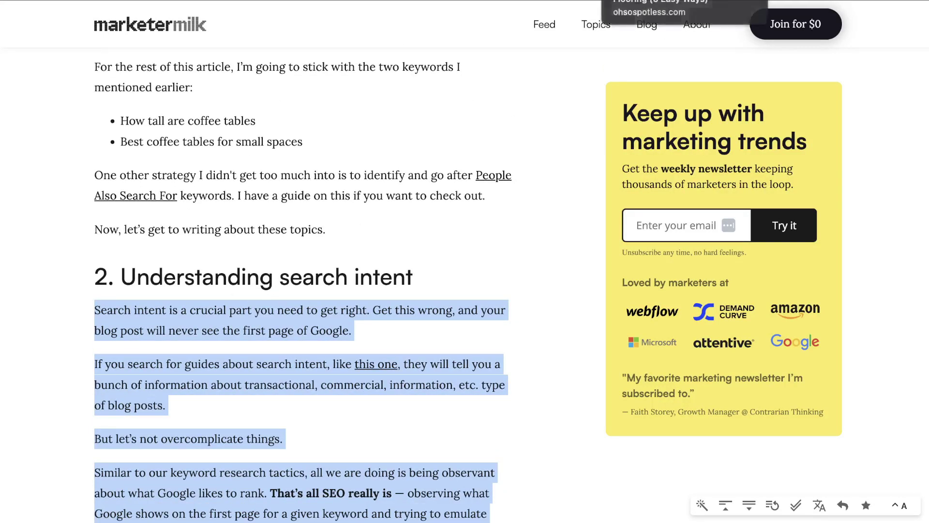
click(561, 4)
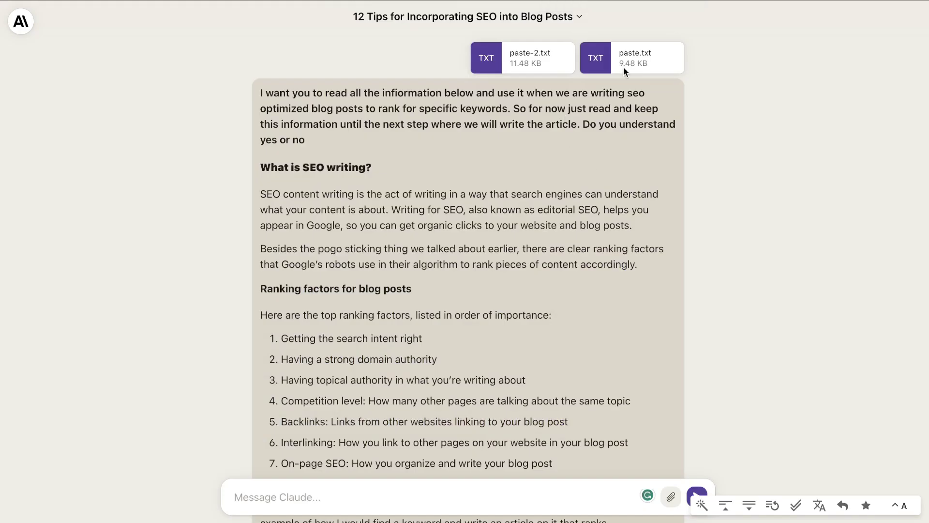
click(504, 4)
- Select all of the Backlinko blog SEO article's text with Ctrl+A
scroll(504, 192, up, 20)
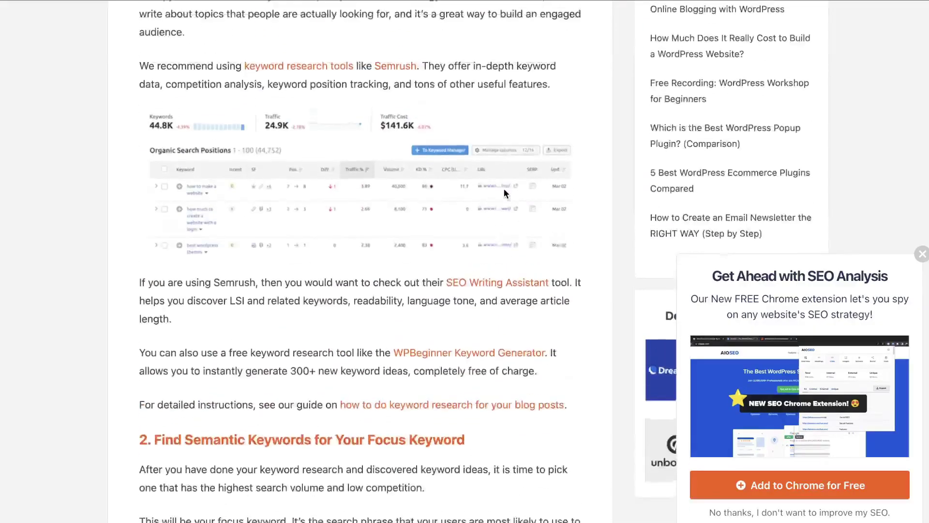
scroll(504, 193, up, 12)
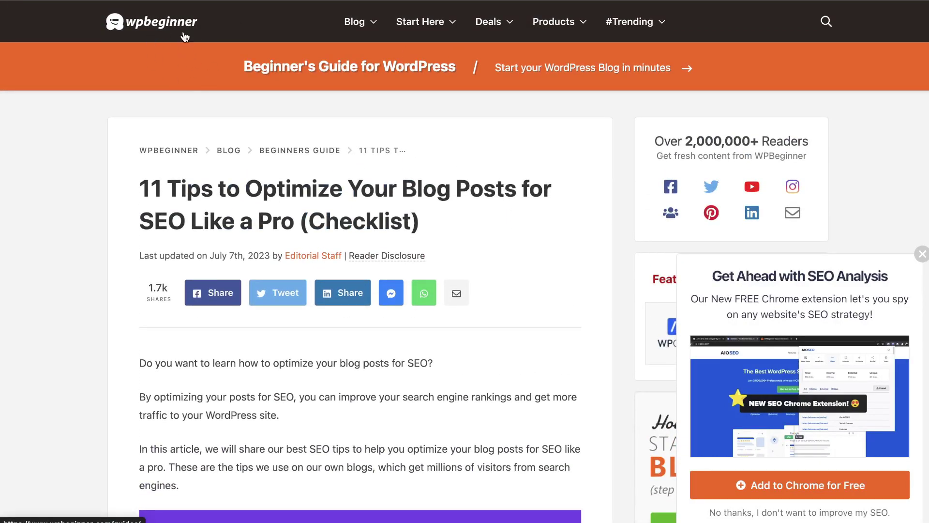
mouse_move(671, 13)
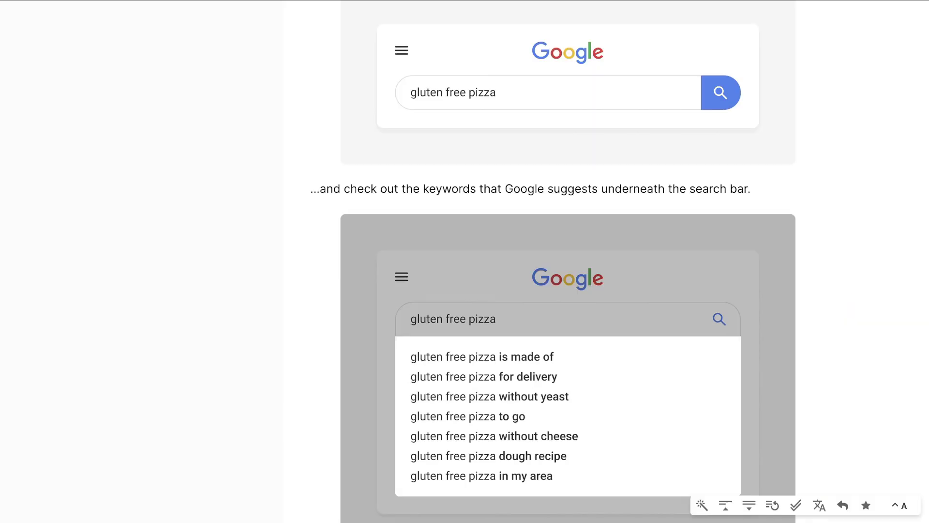
scroll(594, 156, down, 15)
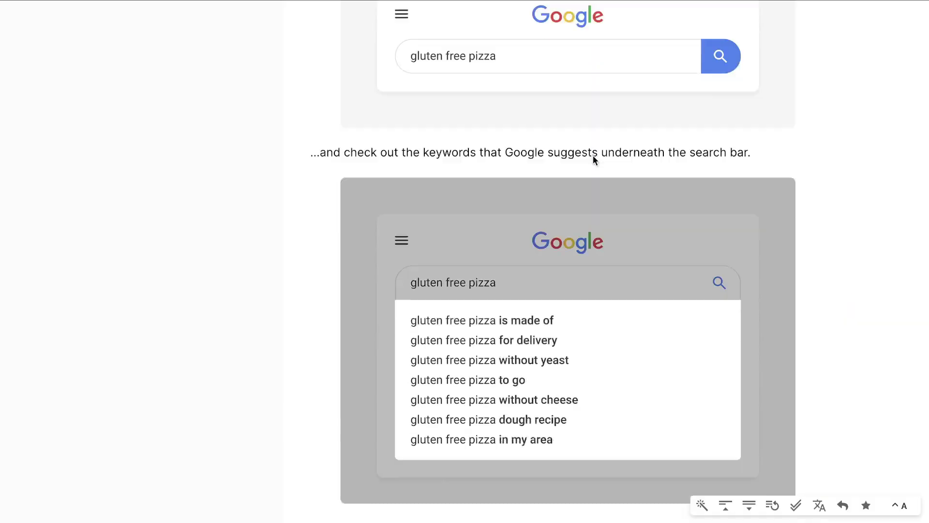
key(ctrl+a)
scroll(593, 156, down, 10)
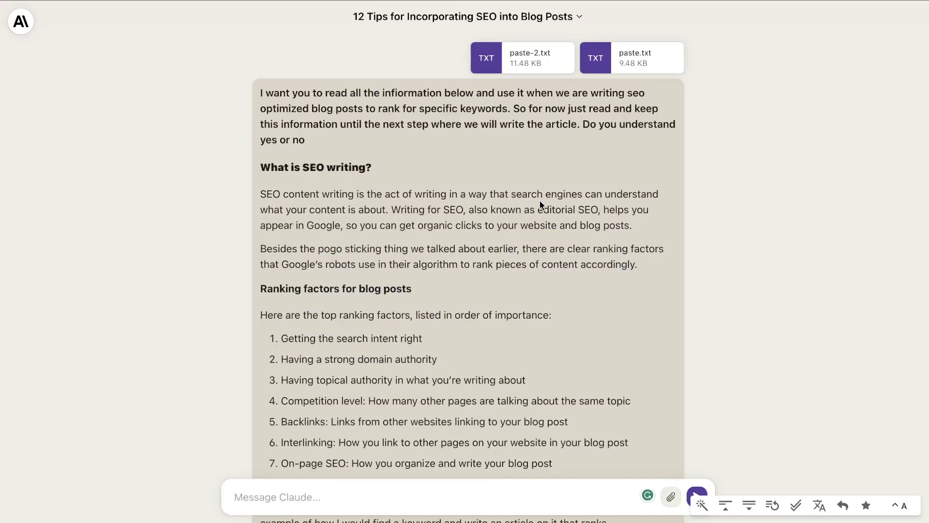
scroll(539, 200, down, 6)
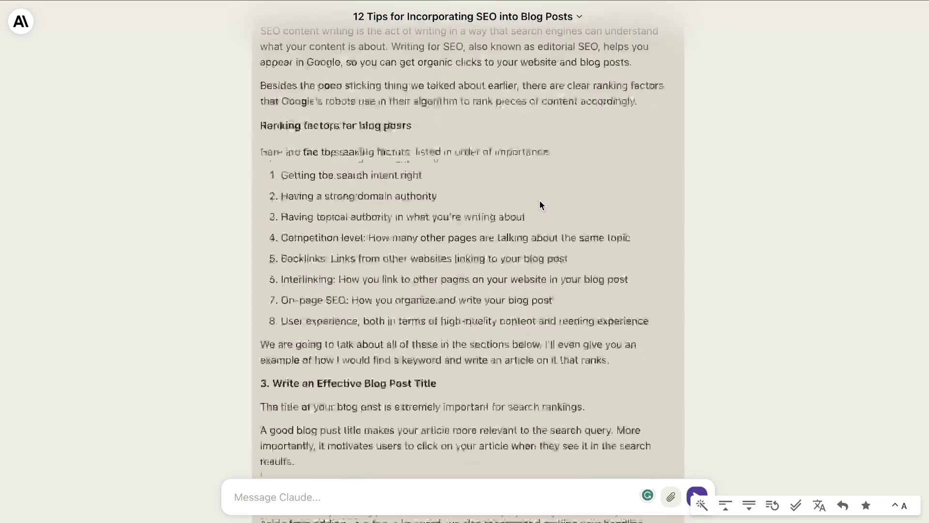
scroll(539, 200, up, 5)
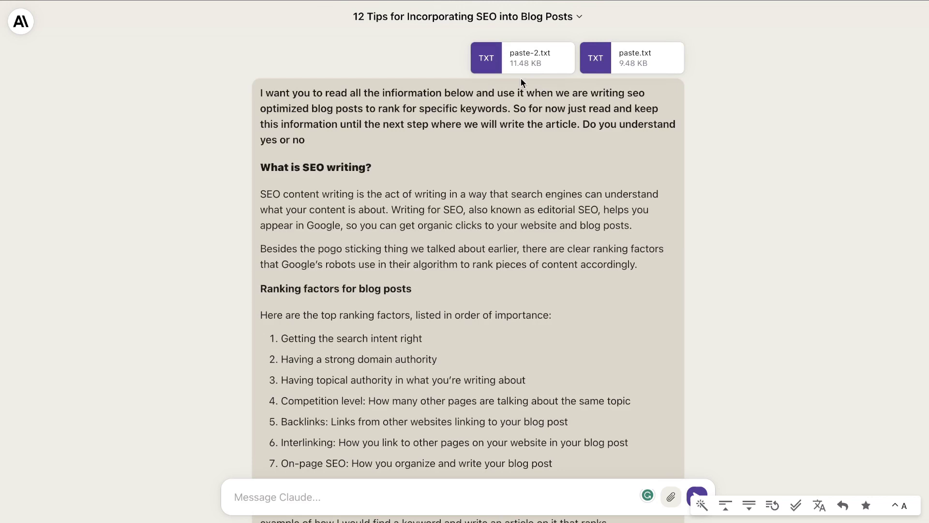
scroll(452, 120, down, 2)
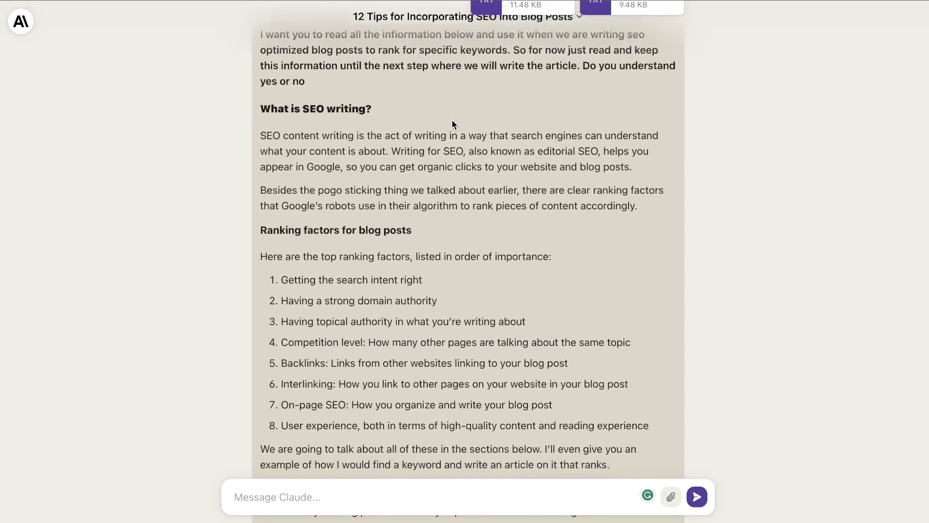
scroll(452, 121, up, 2)
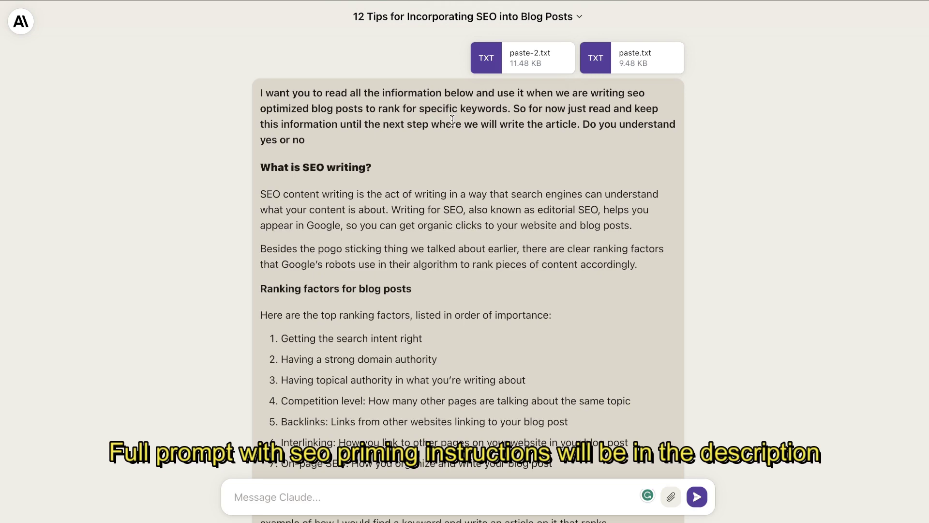
scroll(492, 179, down, 20)
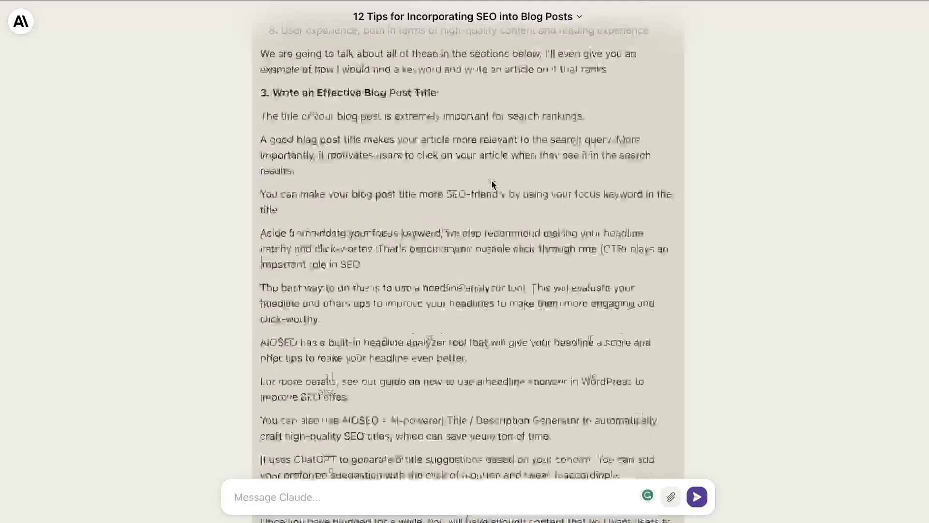
scroll(491, 180, down, 8)
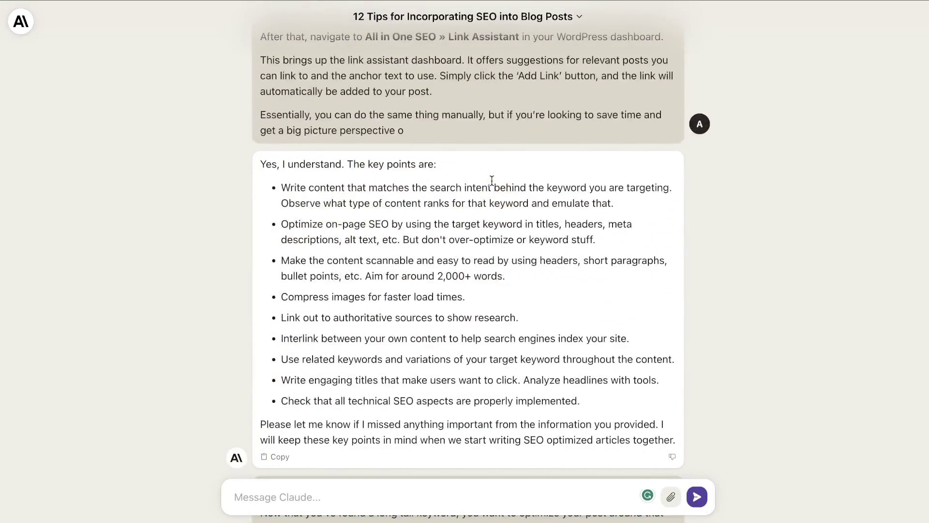
scroll(438, 254, down, 3)
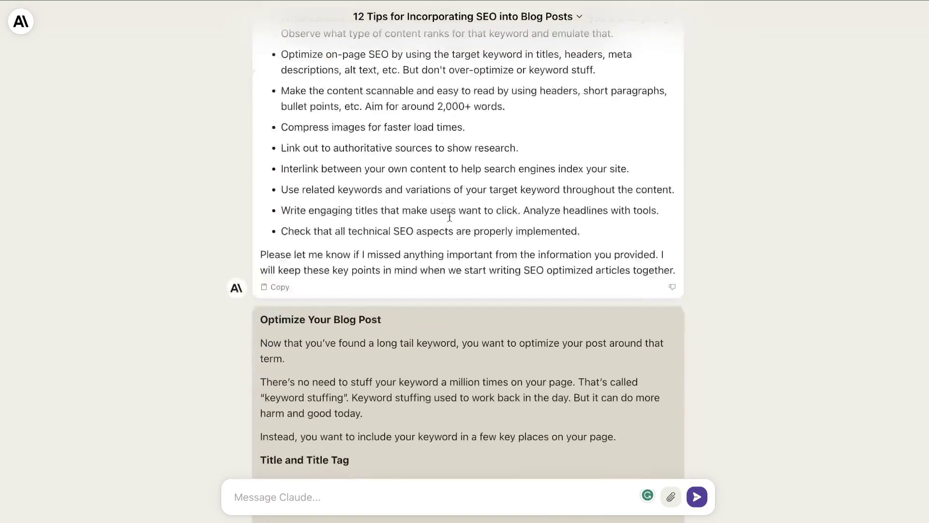
scroll(441, 208, up, 2)
scroll(594, 307, down, 3)
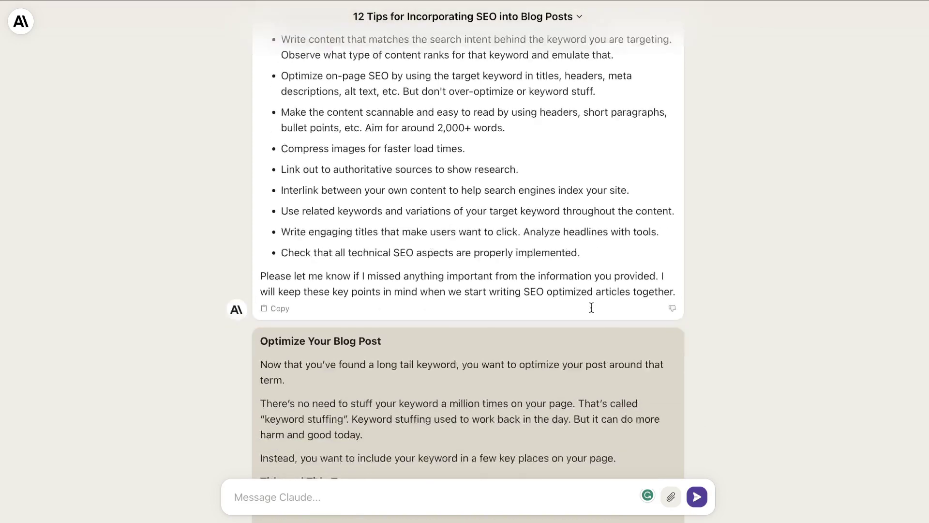
scroll(581, 255, down, 5)
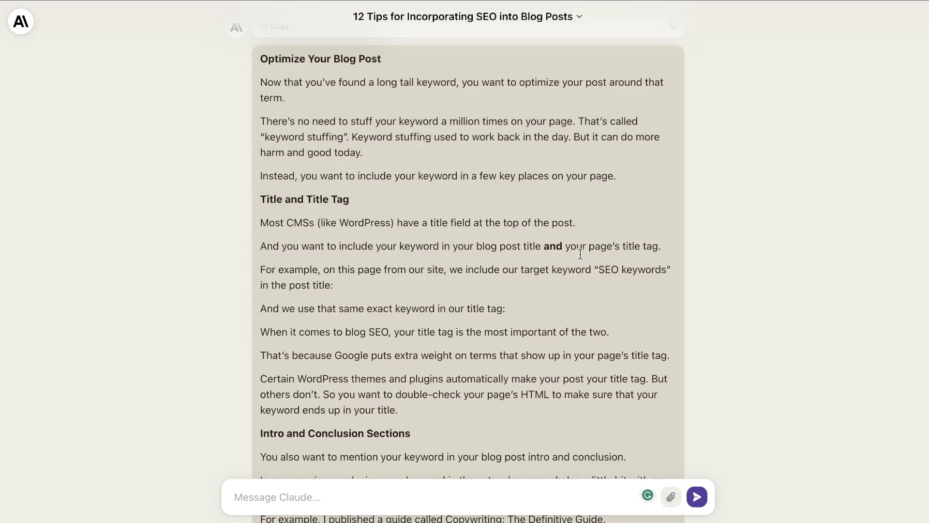
scroll(555, 264, down, 6)
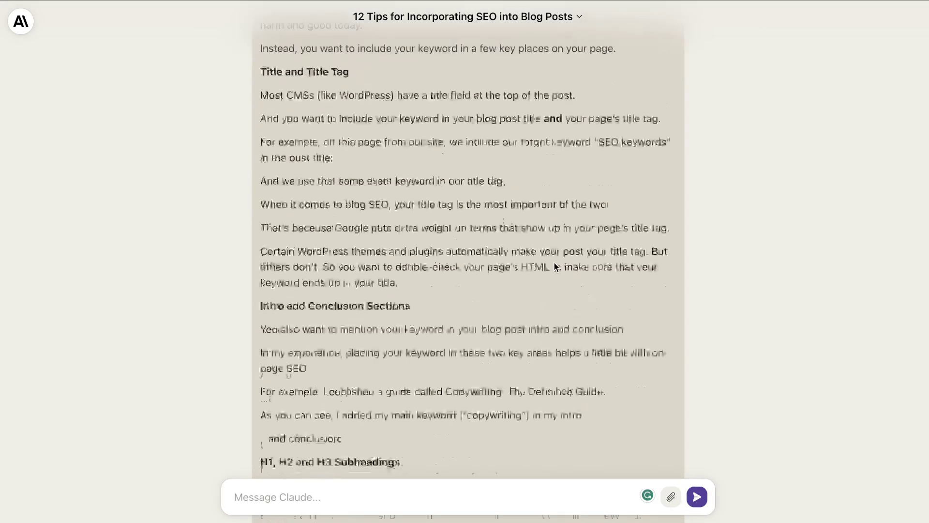
scroll(555, 267, down, 8)
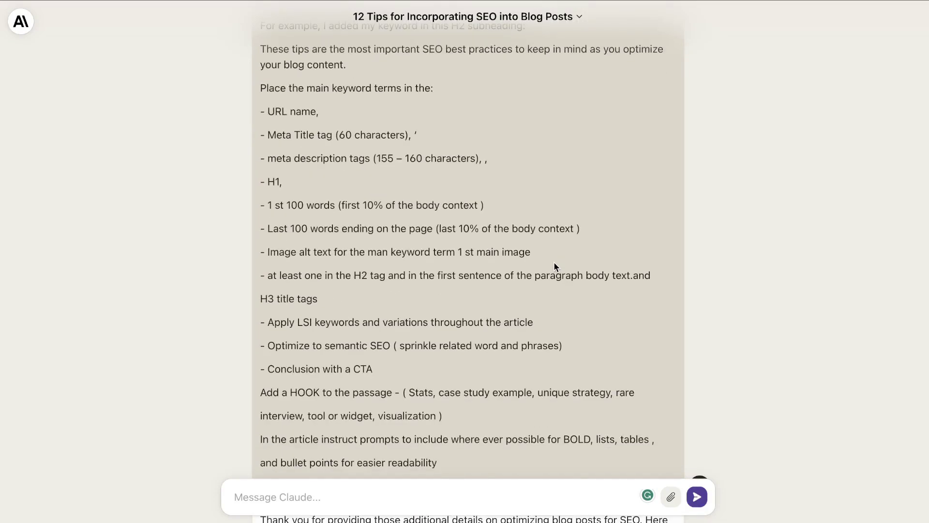
scroll(555, 268, down, 1)
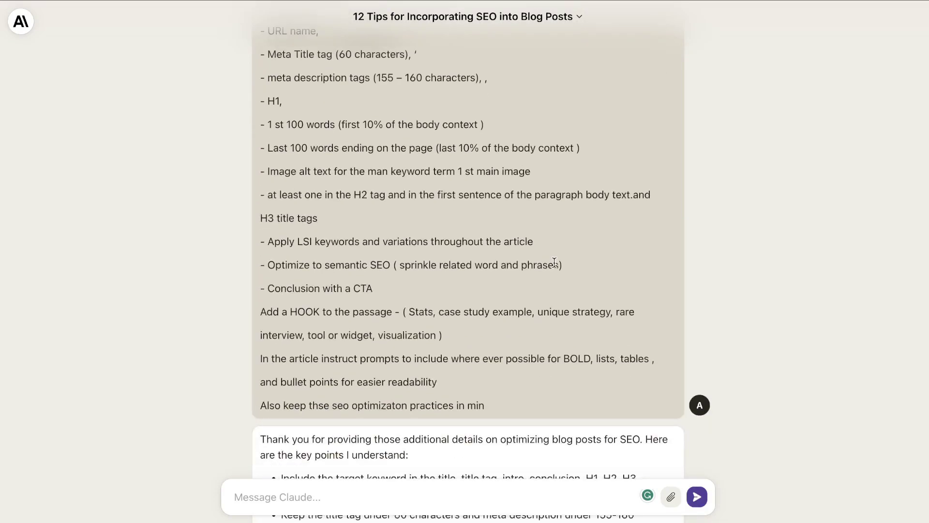
scroll(555, 264, down, 5)
scroll(555, 264, down, 2)
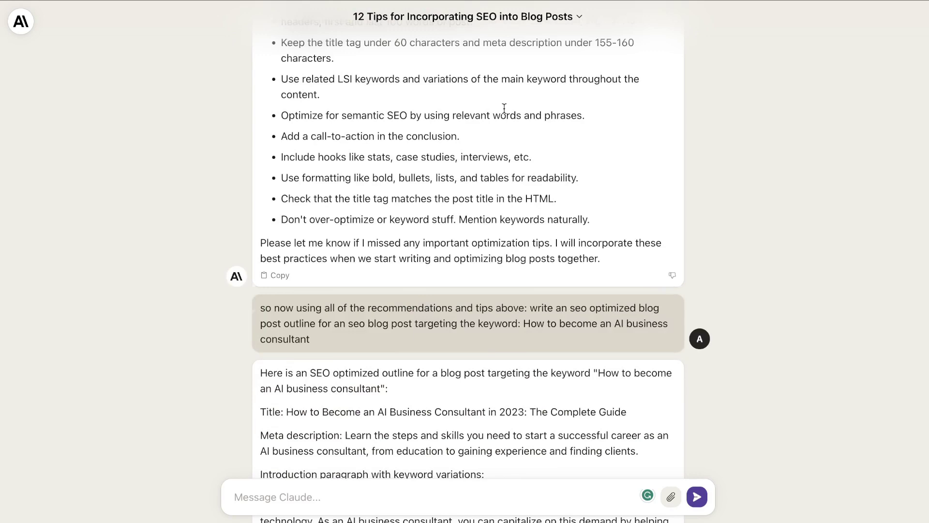
scroll(504, 108, up, 3)
scroll(504, 108, down, 5)
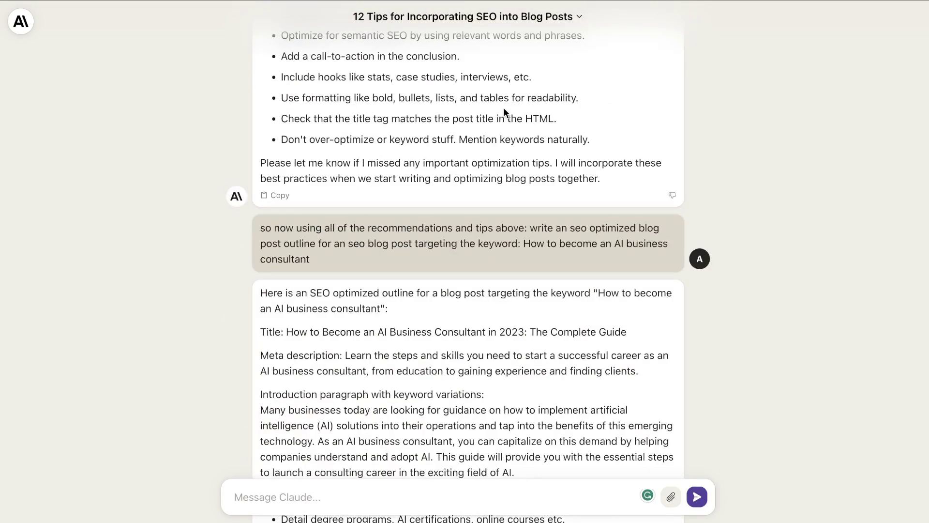
scroll(504, 109, down, 1)
scroll(504, 108, down, 2)
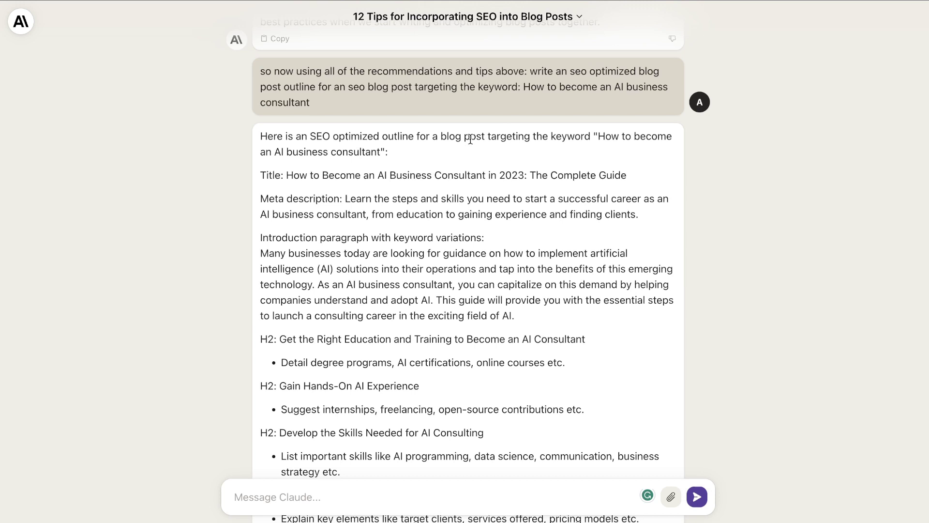
scroll(447, 164, down, 2)
scroll(447, 163, down, 1)
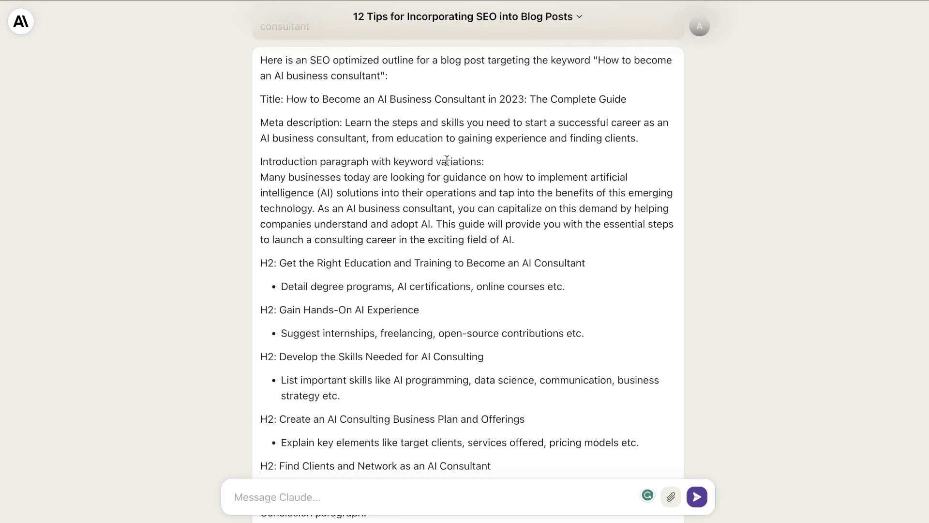
scroll(415, 322, down, 2)
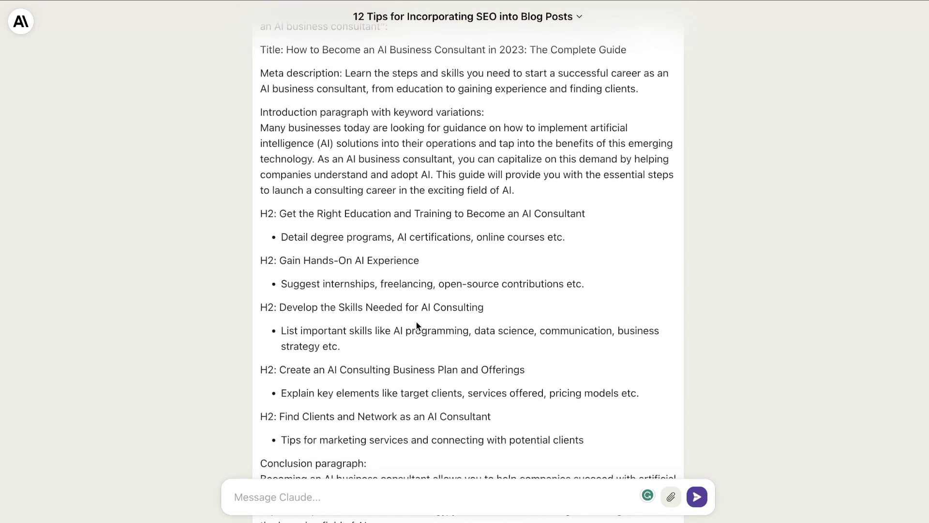
scroll(416, 324, down, 6)
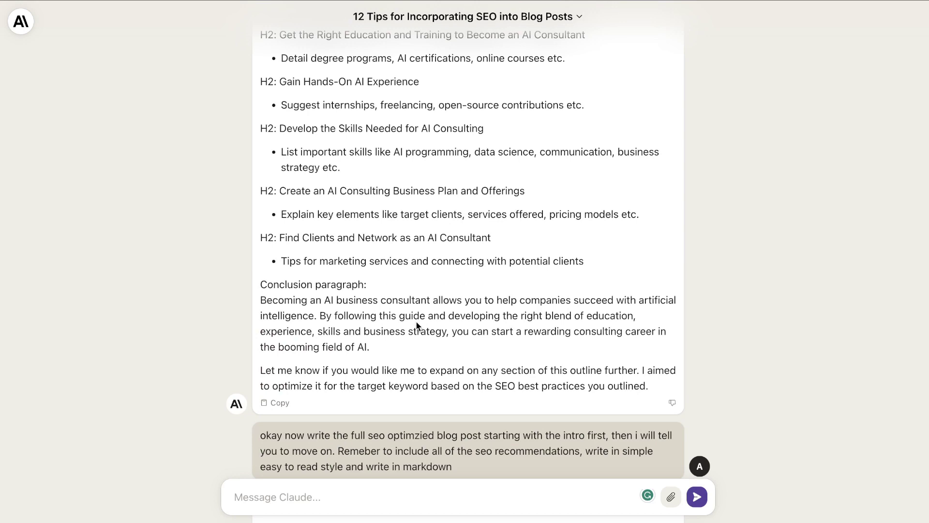
scroll(416, 322, down, 6)
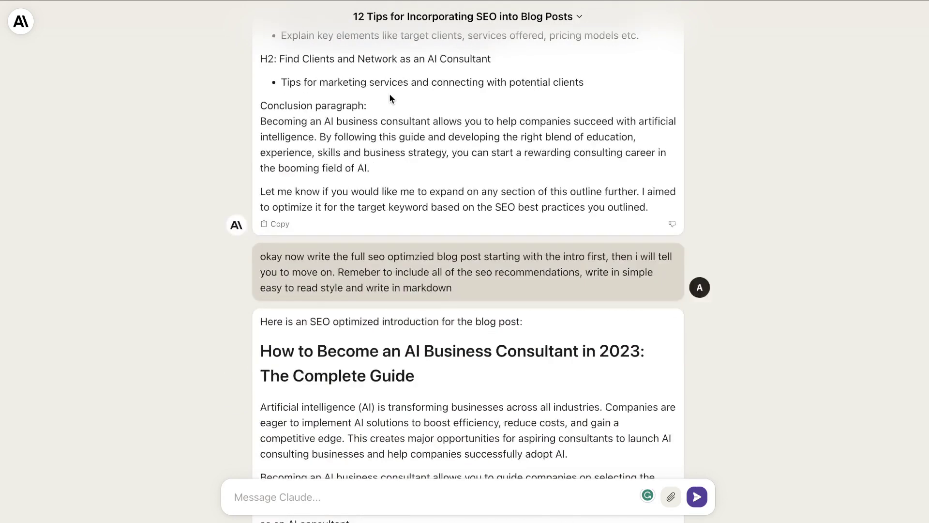
scroll(391, 95, up, 4)
scroll(391, 99, down, 1)
scroll(391, 98, down, 4)
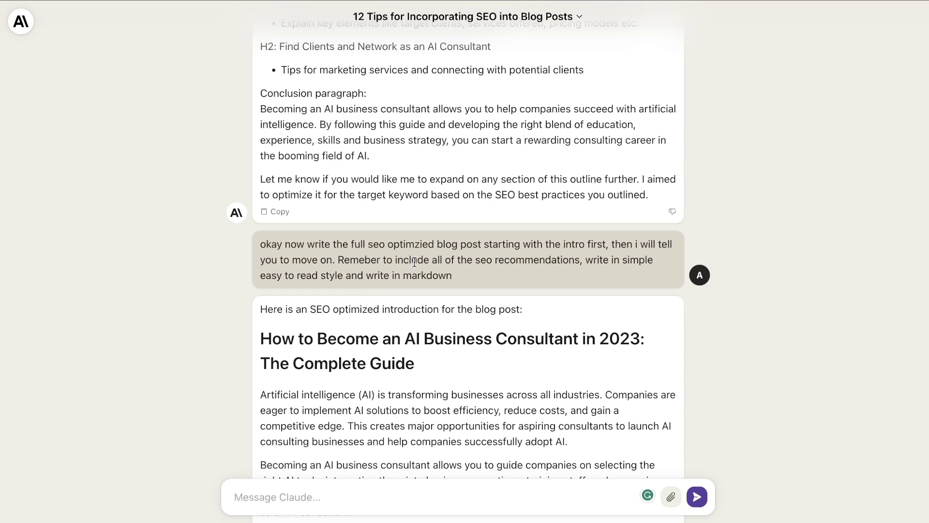
scroll(415, 263, down, 1)
scroll(414, 262, down, 1)
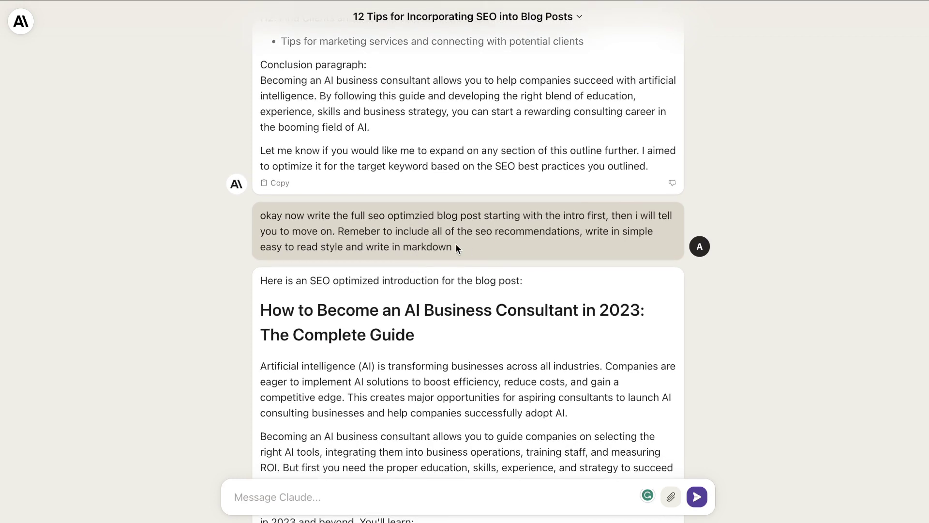
scroll(456, 248, down, 1)
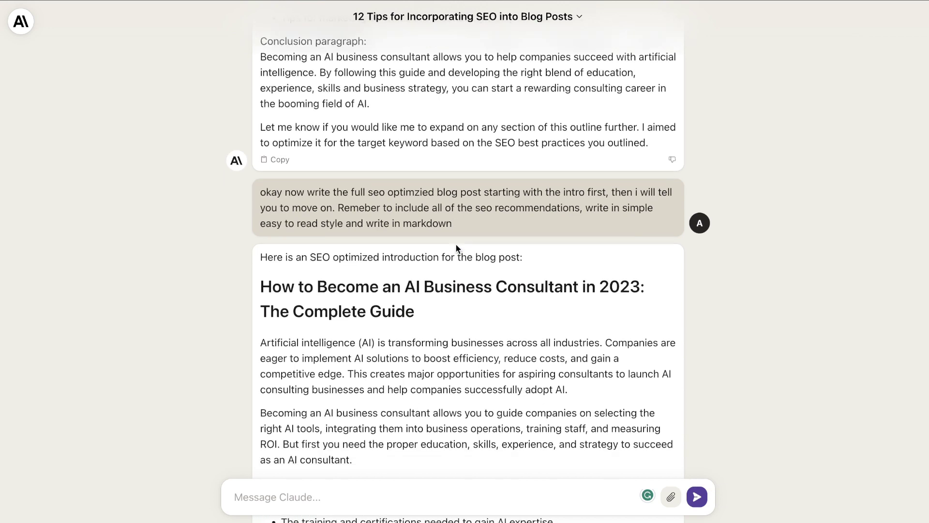
scroll(457, 248, down, 4)
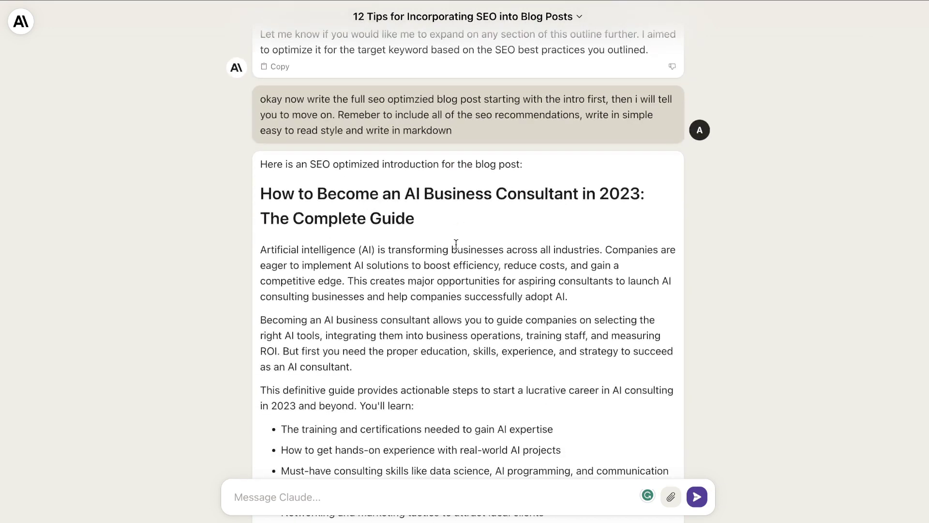
scroll(453, 121, down, 4)
scroll(453, 141, up, 9)
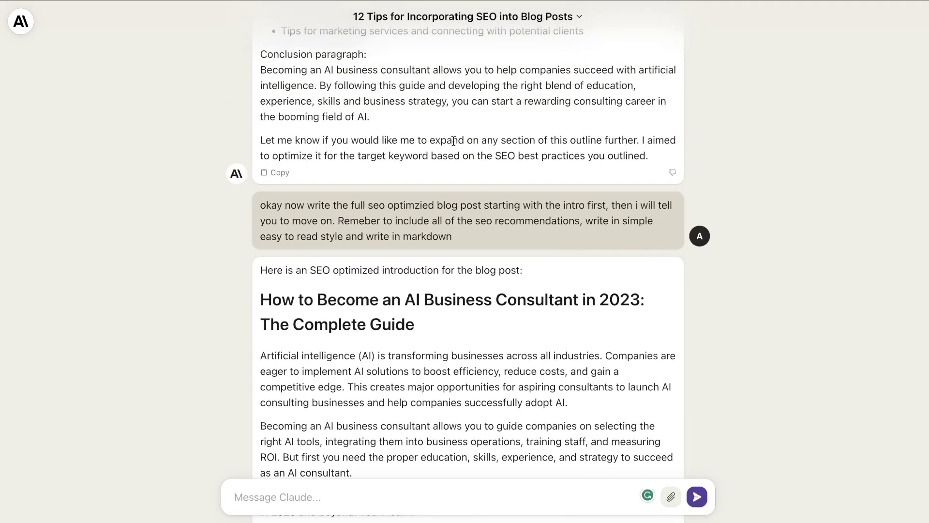
scroll(453, 141, down, 6)
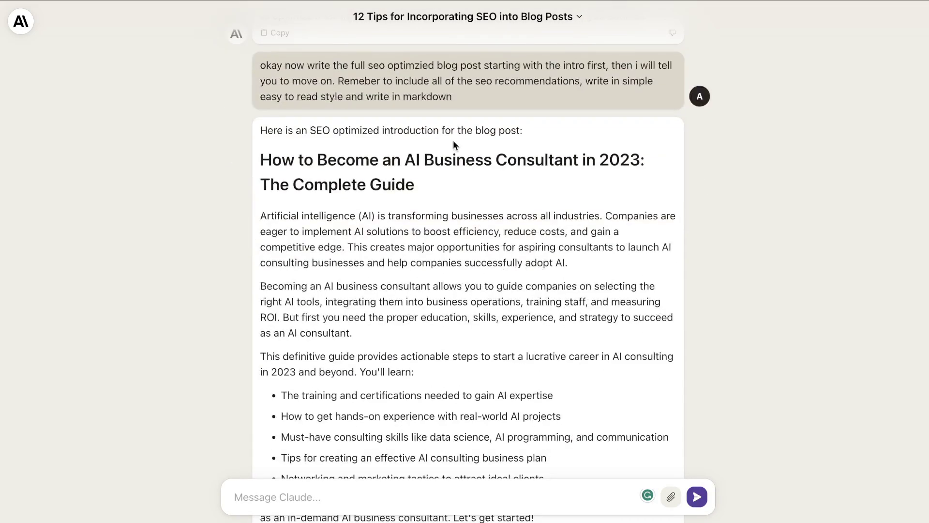
scroll(453, 145, down, 1)
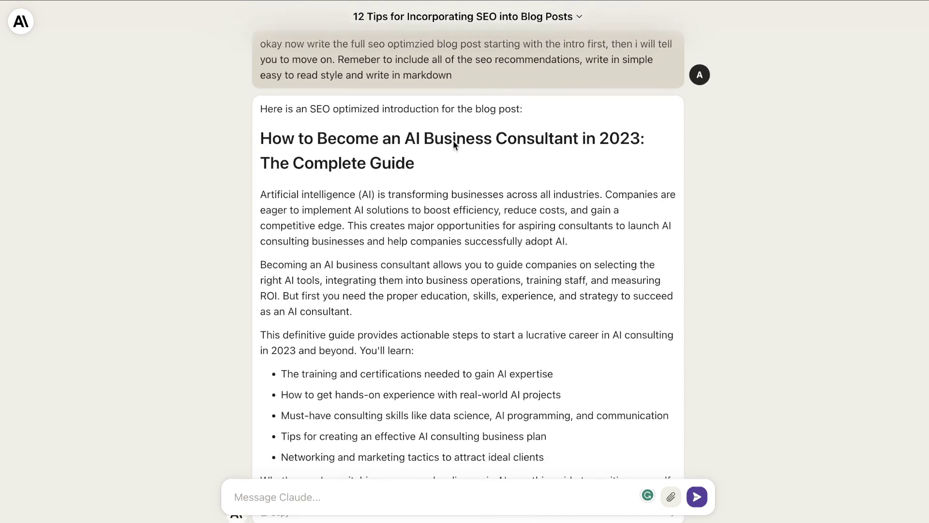
scroll(454, 141, down, 1)
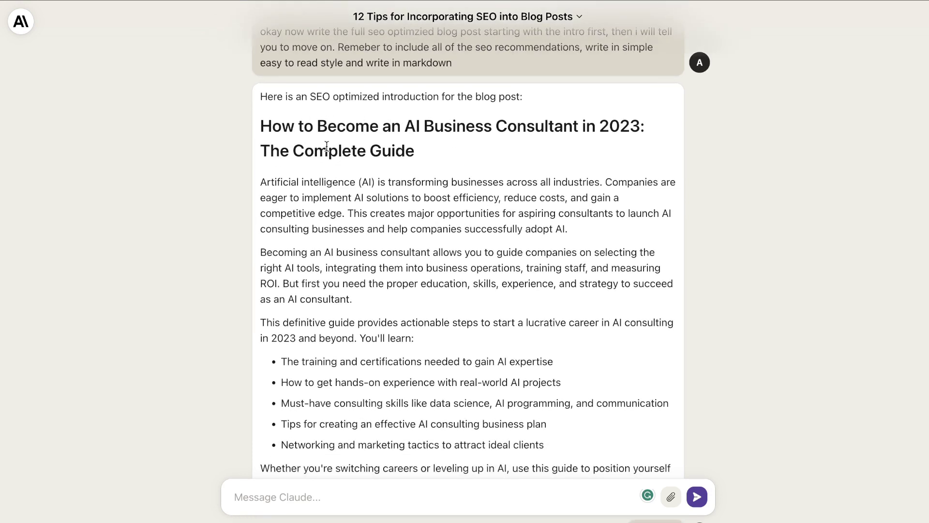
scroll(472, 164, down, 3)
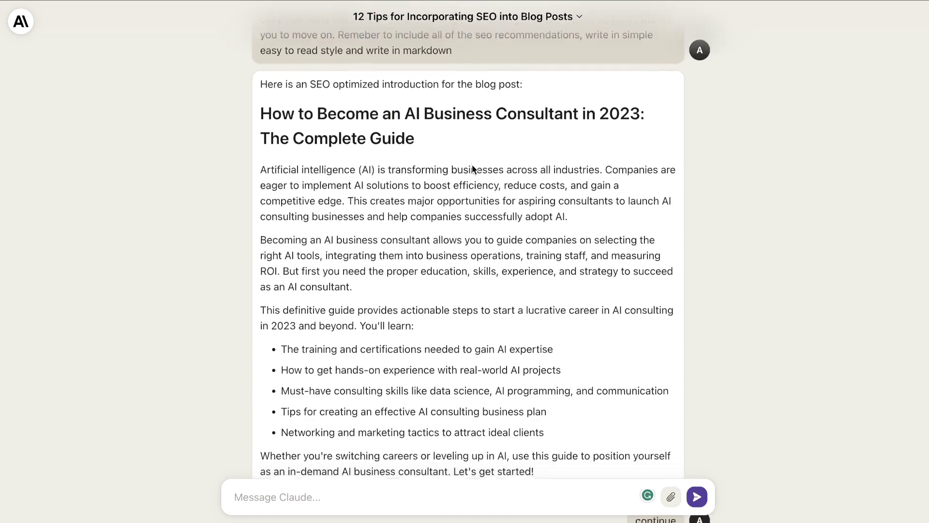
scroll(408, 109, down, 5)
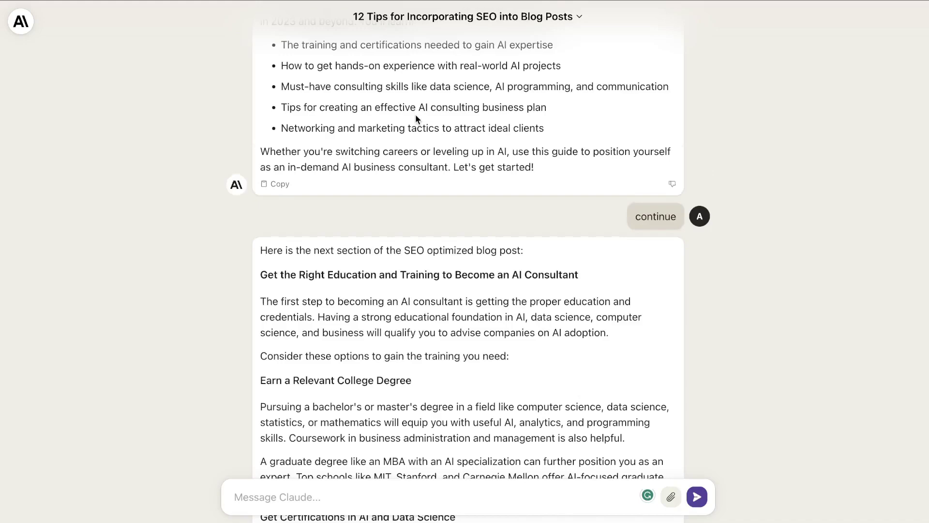
scroll(415, 115, down, 13)
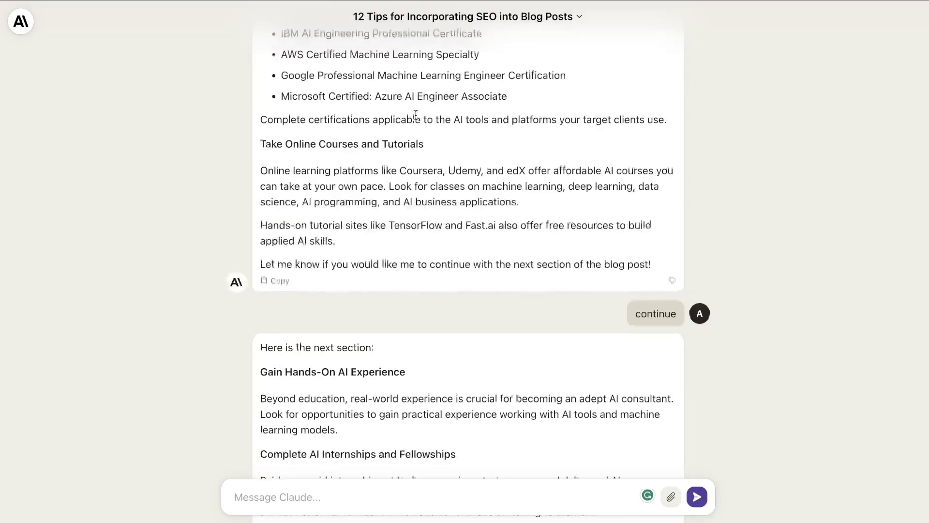
scroll(415, 114, down, 18)
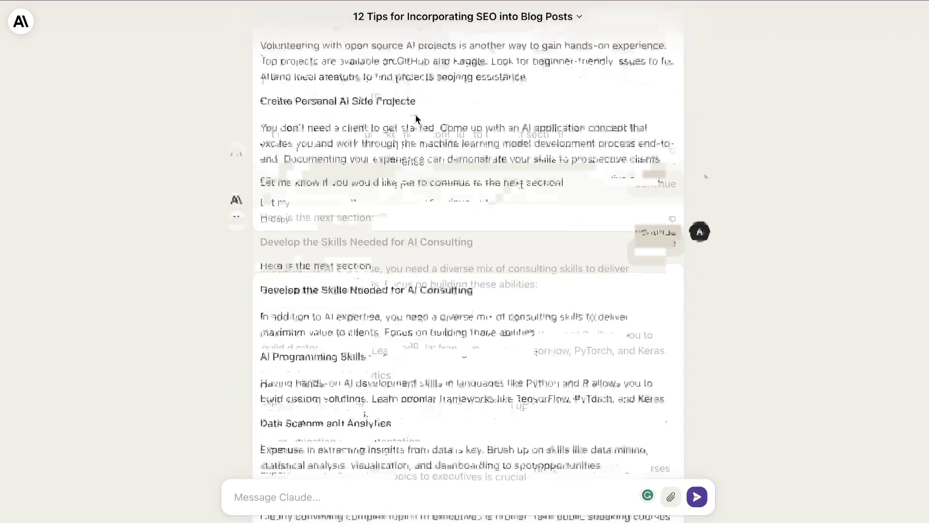
scroll(416, 117, down, 10)
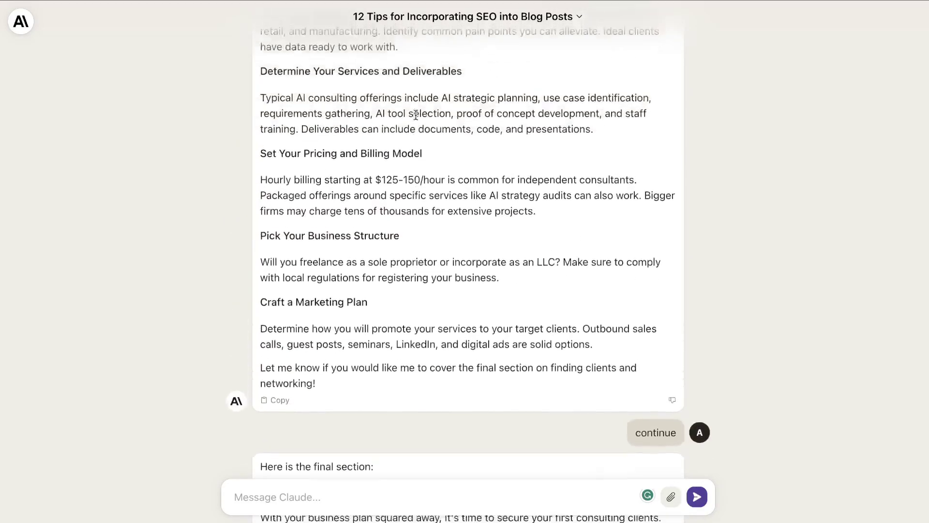
scroll(416, 114, down, 10)
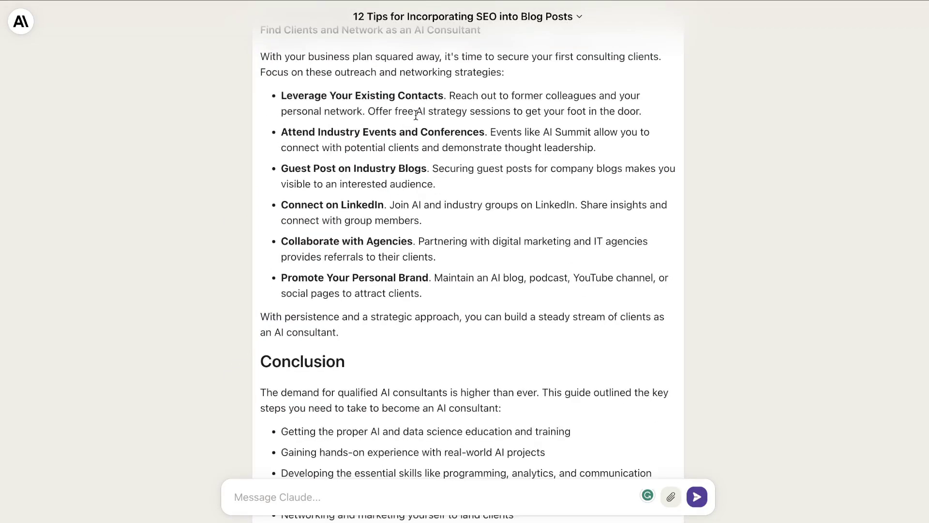
scroll(416, 115, down, 3)
scroll(416, 117, up, 15)
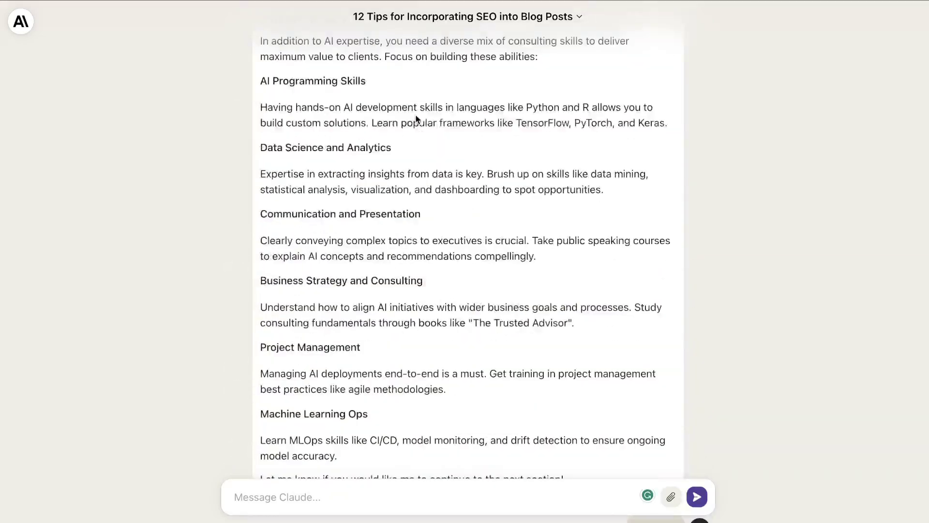
scroll(416, 114, up, 20)
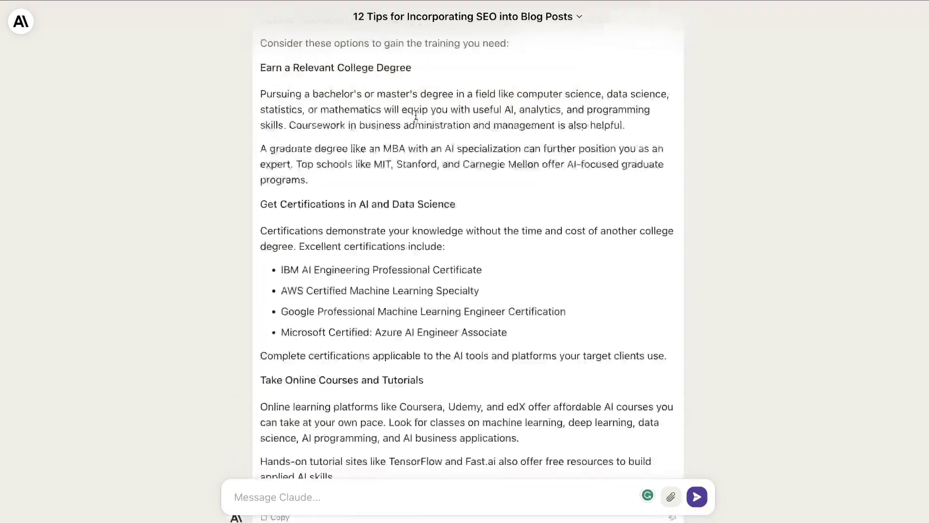
scroll(416, 116, up, 20)
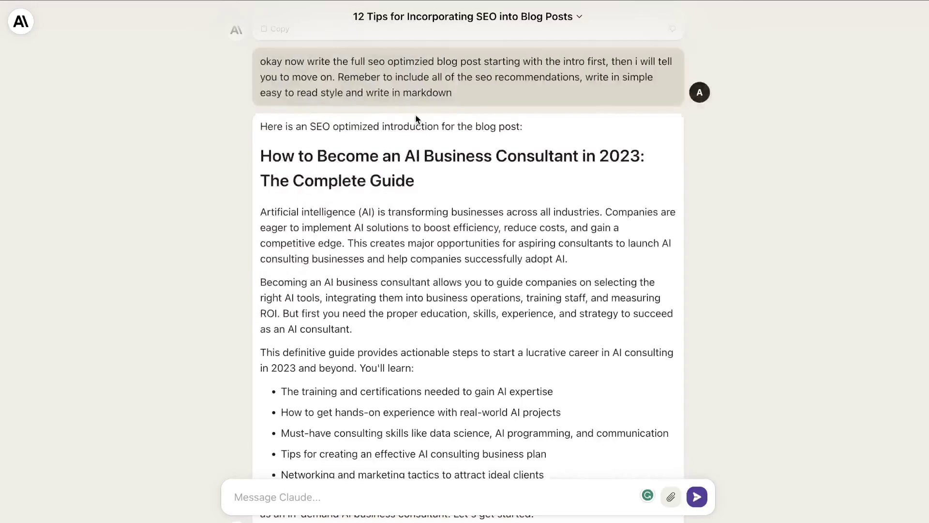
scroll(415, 115, down, 12)
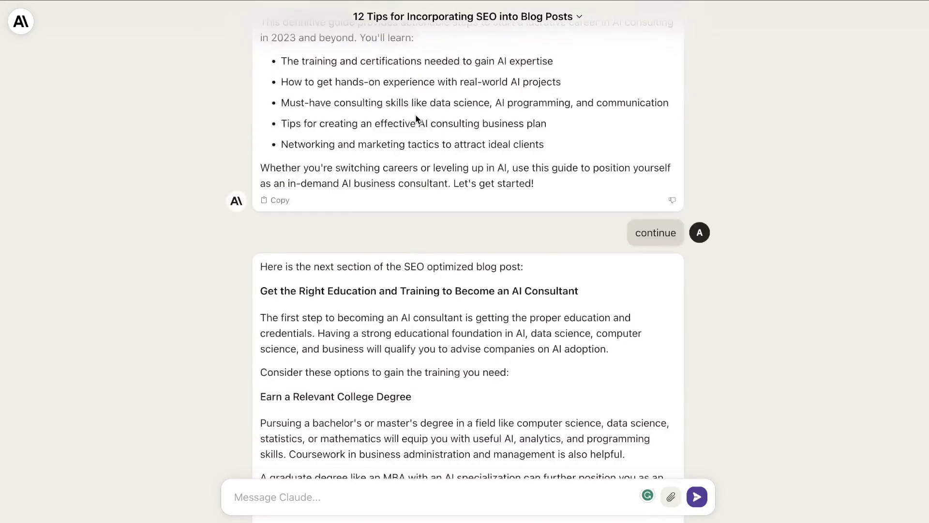
scroll(415, 115, down, 5)
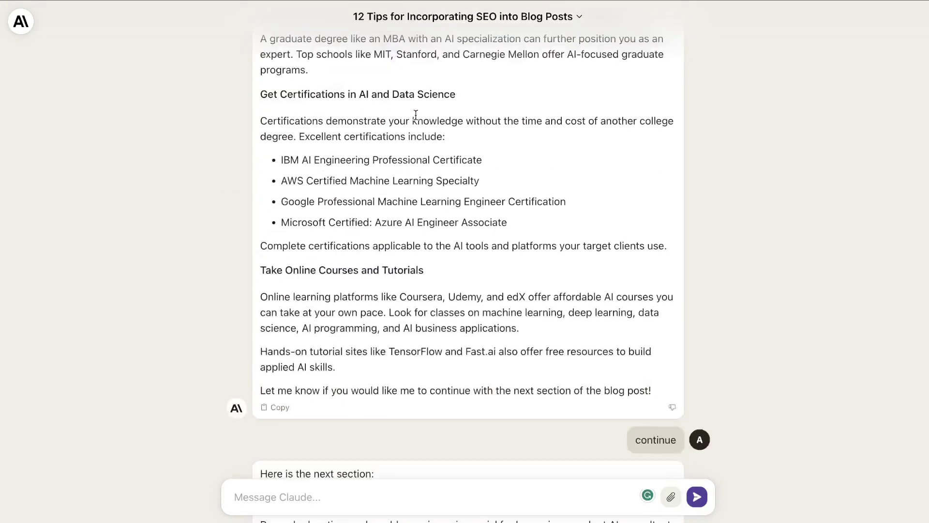
scroll(416, 115, down, 2)
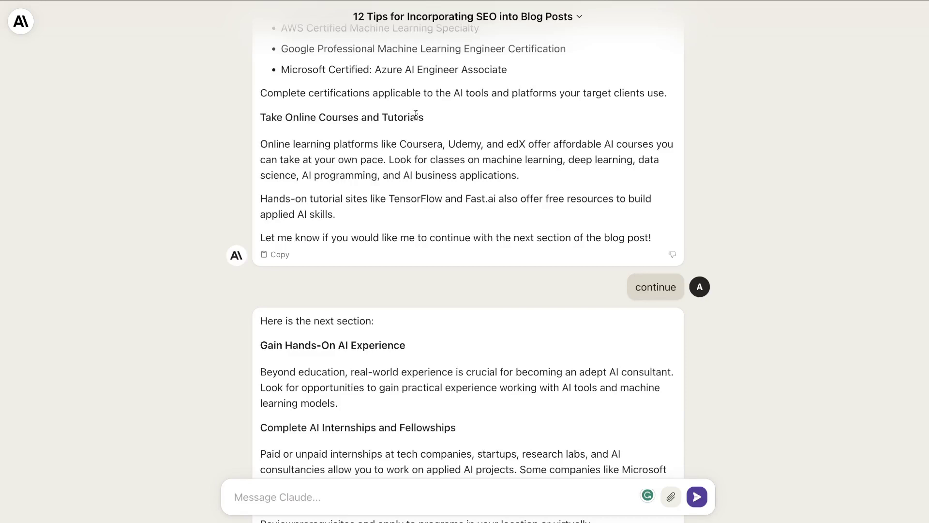
scroll(416, 115, down, 2)
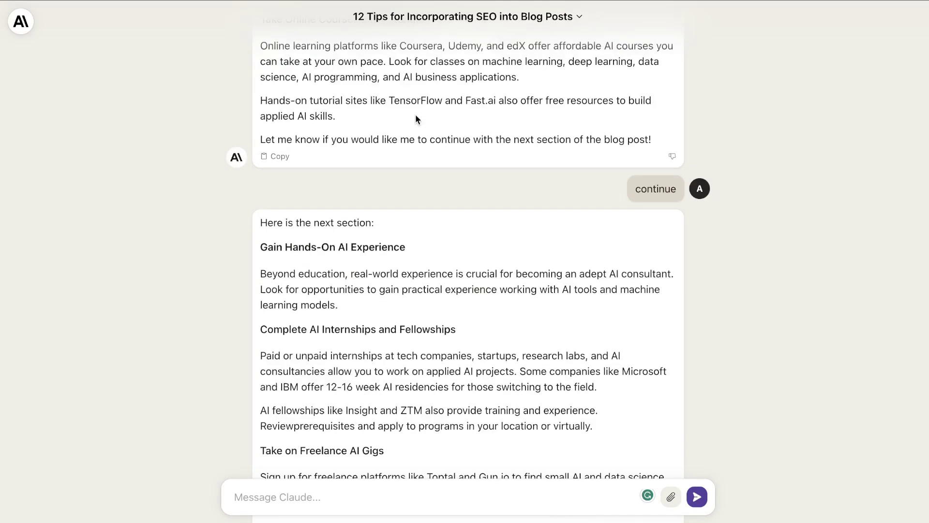
scroll(415, 118, down, 5)
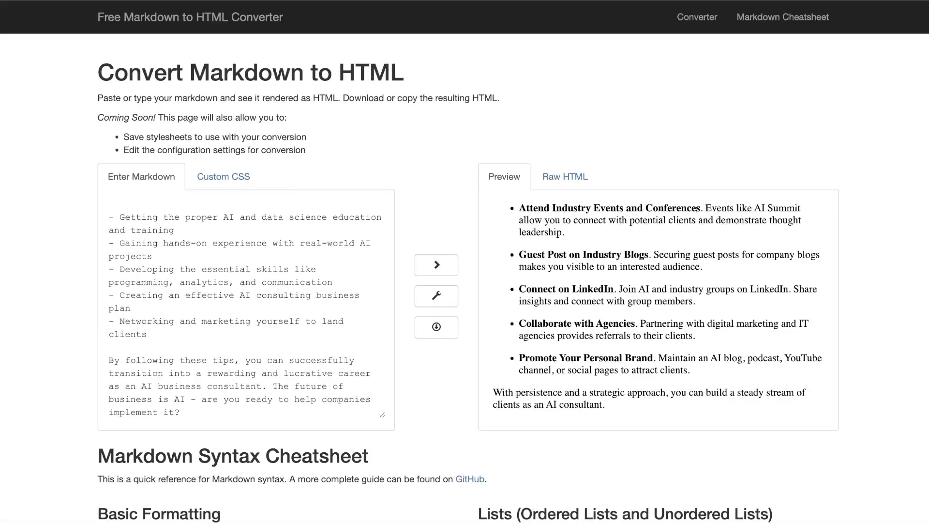
scroll(612, 272, up, 15)
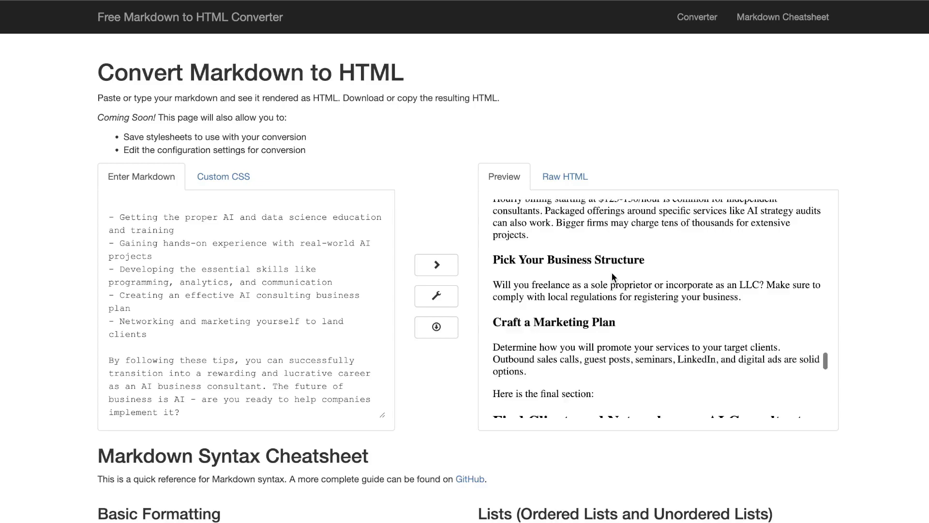
scroll(680, 268, down, 10)
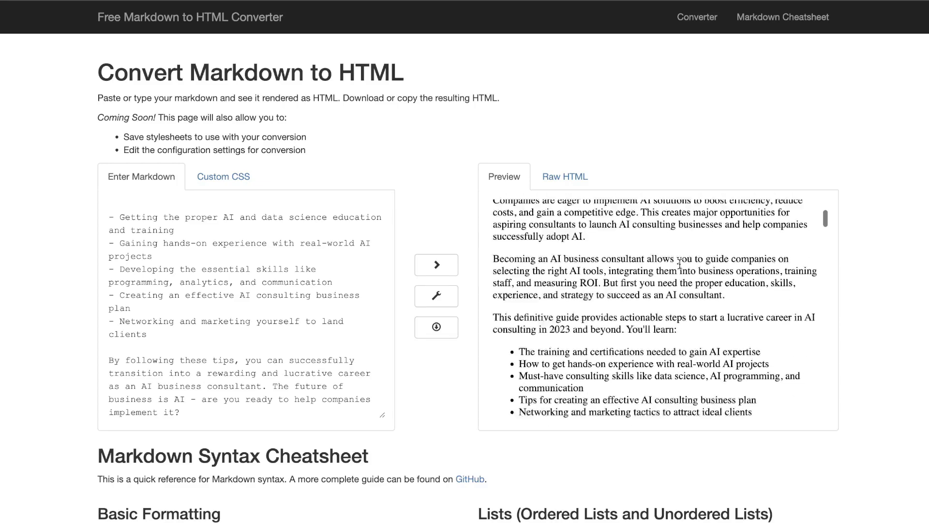
scroll(680, 267, down, 10)
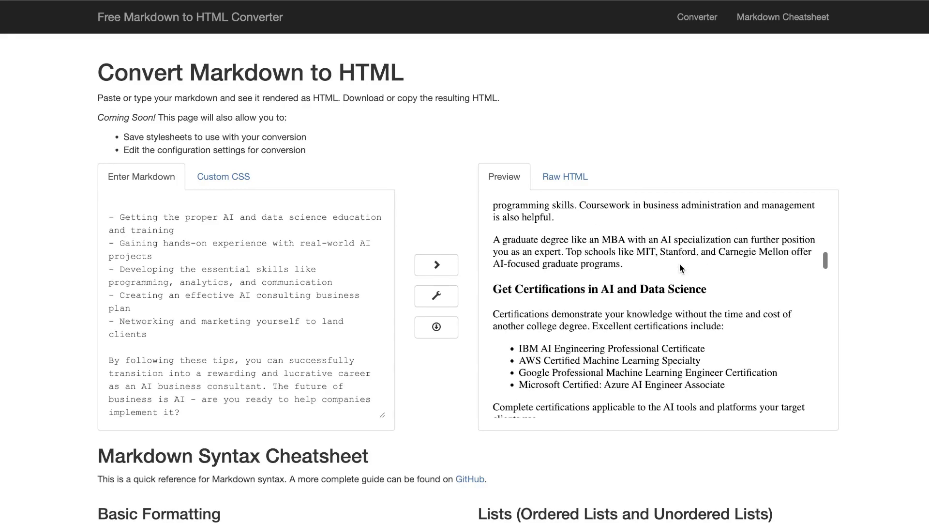
scroll(680, 267, down, 12)
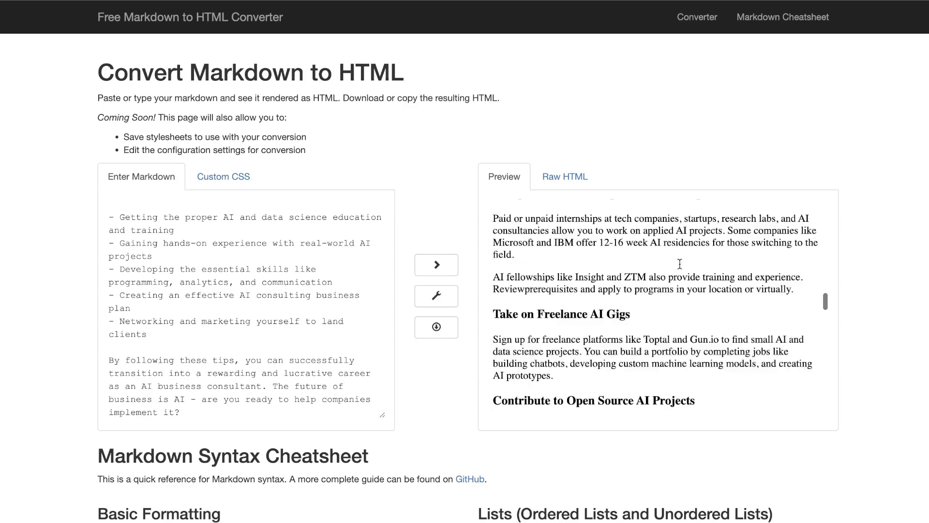
scroll(680, 263, down, 12)
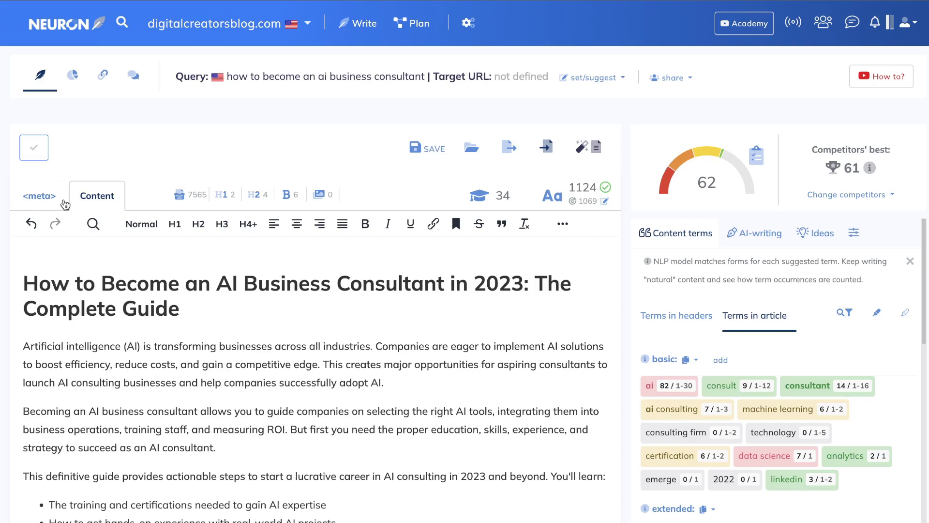
- Show the article's meta title and description fields with the Google snippet preview
click(64, 204)
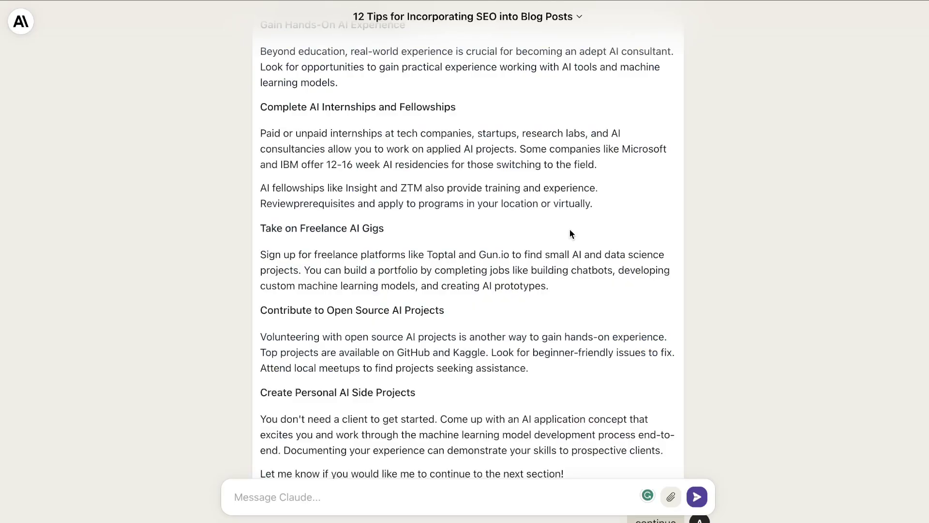
- Read Claude's suggested title and meta description, then return to NeuronWriter's content editor
scroll(571, 228, up, 10)
scroll(571, 228, down, 20)
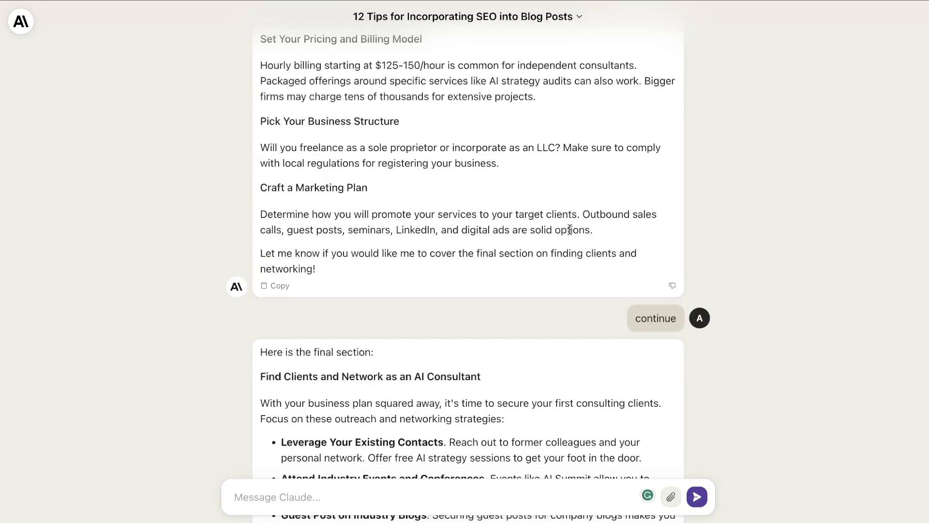
scroll(447, 361, down, 3)
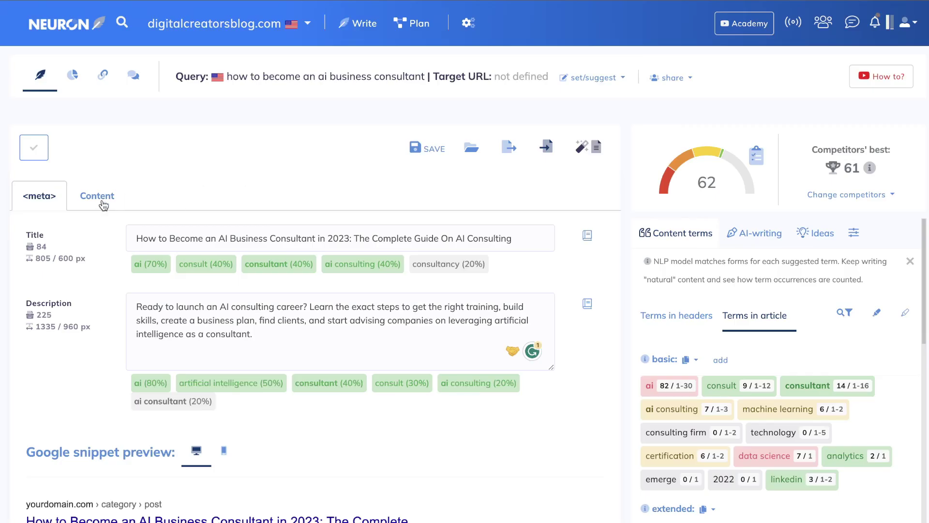
click(98, 202)
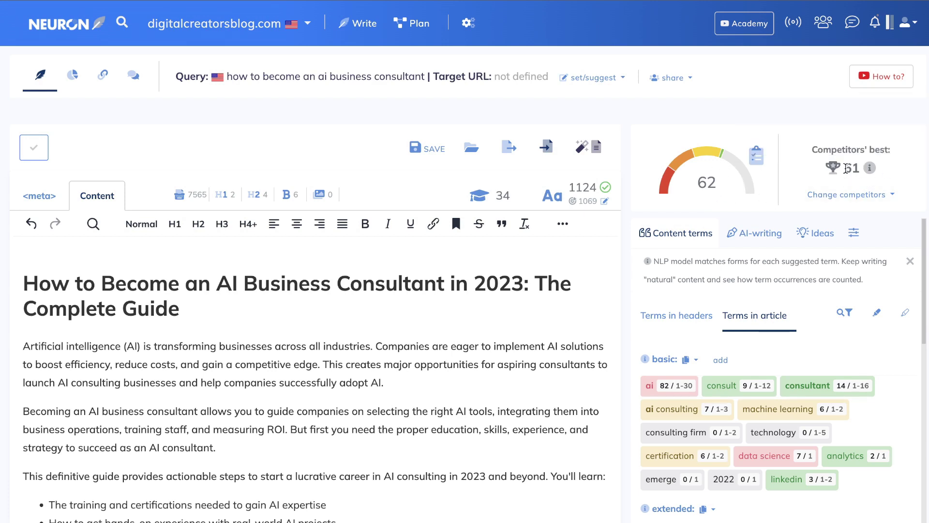
- List the Terms in headers suggestions, e.g. H1 terms 'ai' and 'consultant' at 50%
mouse_move(875, 167)
scroll(784, 310, down, 1)
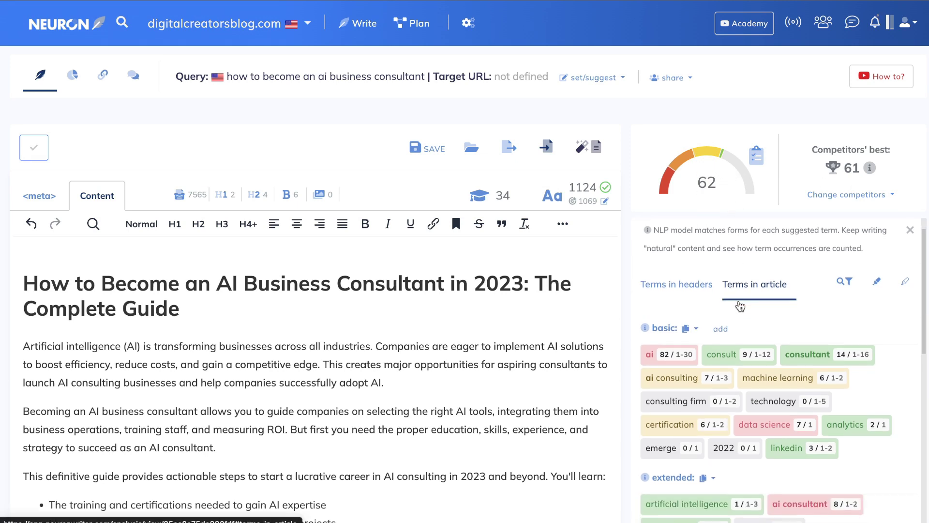
click(683, 291)
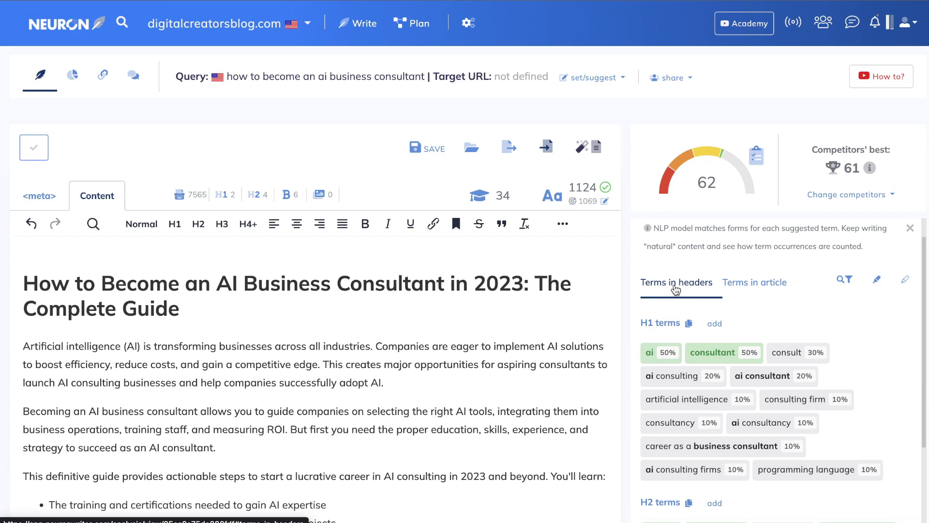
scroll(677, 290, down, 1)
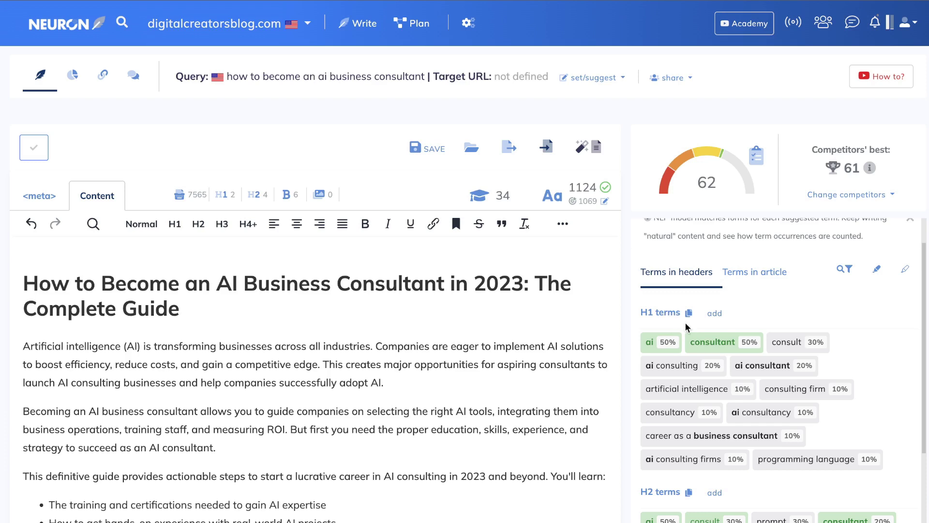
scroll(667, 310, down, 1)
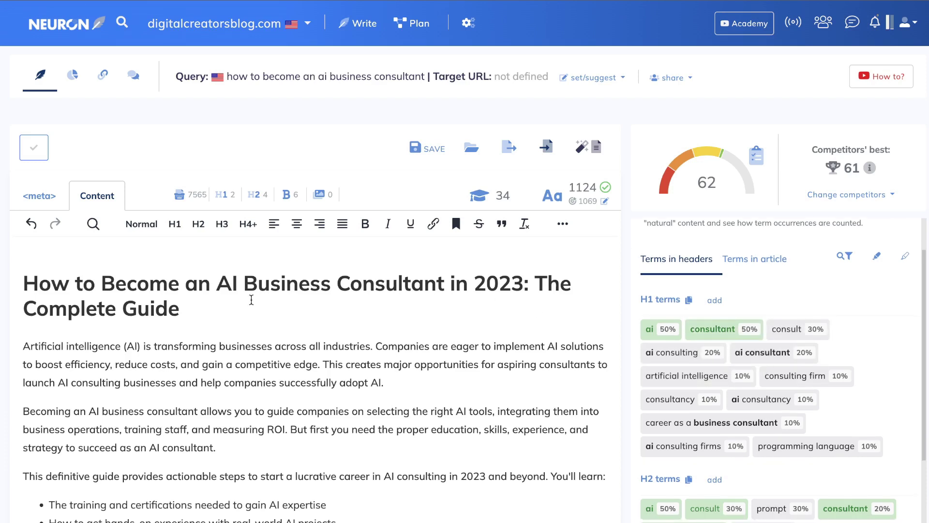
- Reword the H1 to 'How to Become an Aritifical Intelligence Business Consultant in 2023: The Complete AI Consulting Guide'
triple_click(249, 291)
key(End)
text(To AI Consulting)
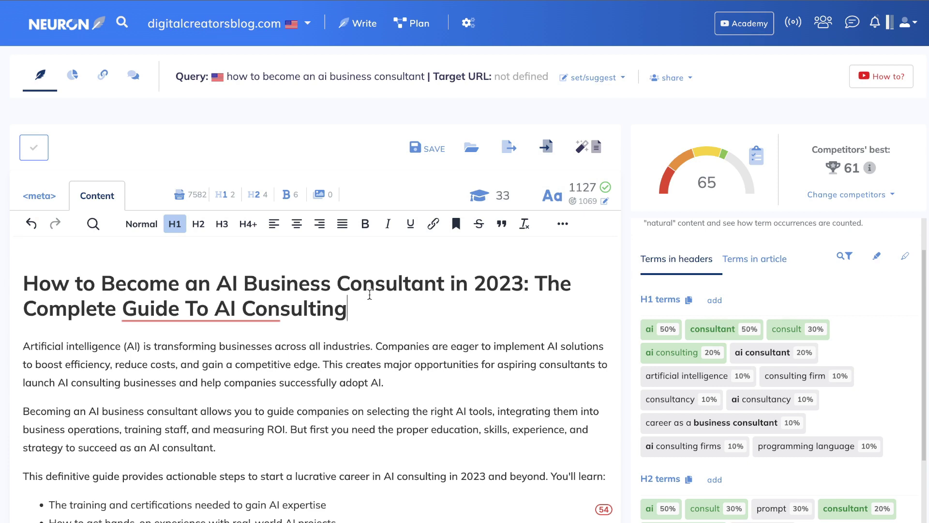
key(ctrl+z)
drag(560, 309, 75, 293)
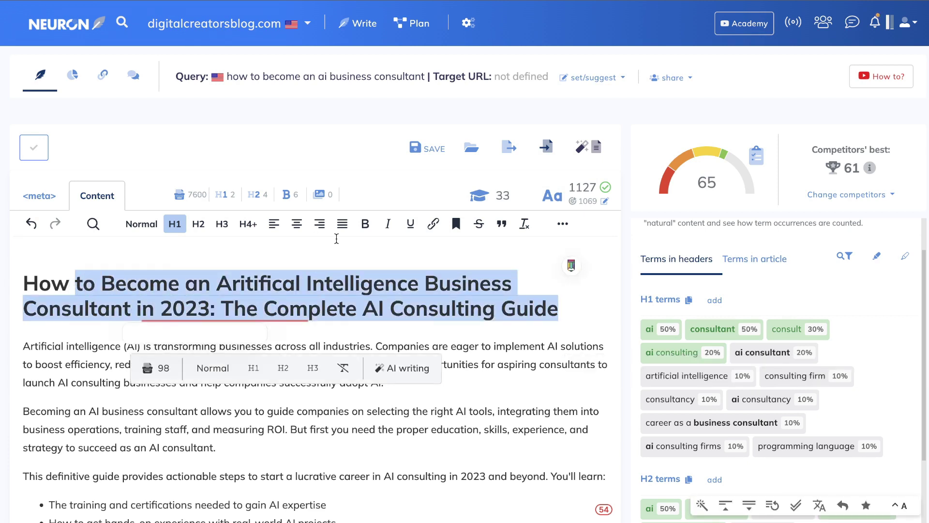
click(567, 304)
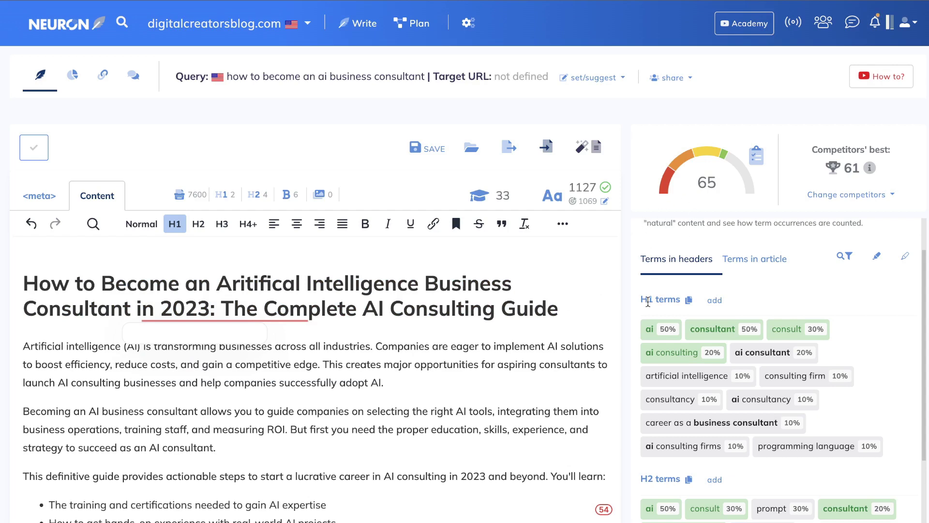
- Check the heading levels of the article title and the 'Get the Right Education' heading
scroll(648, 302, down, 3)
scroll(476, 366, down, 2)
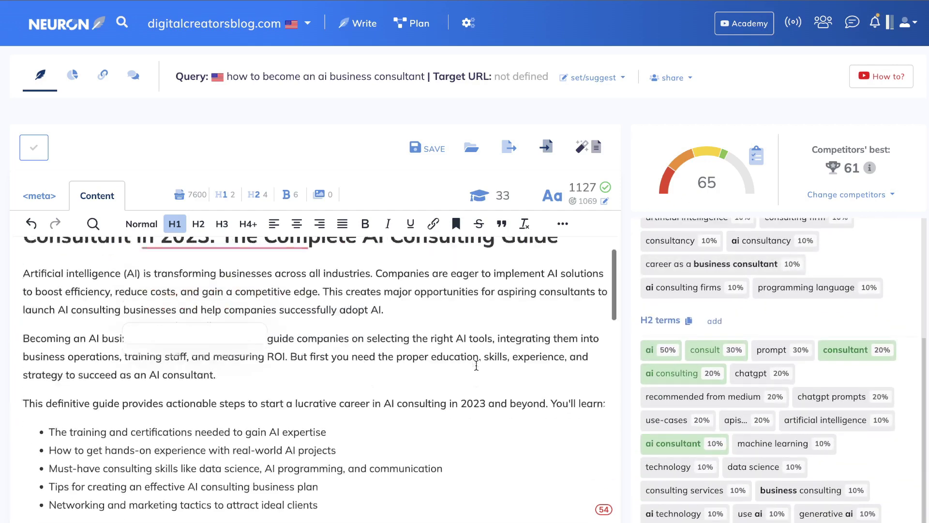
scroll(477, 365, down, 2)
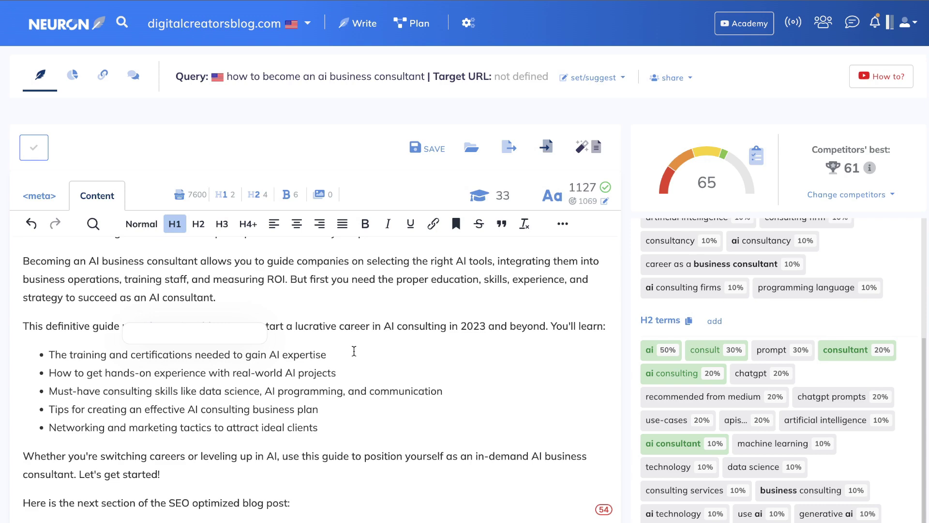
scroll(354, 351, up, 4)
triple_click(270, 283)
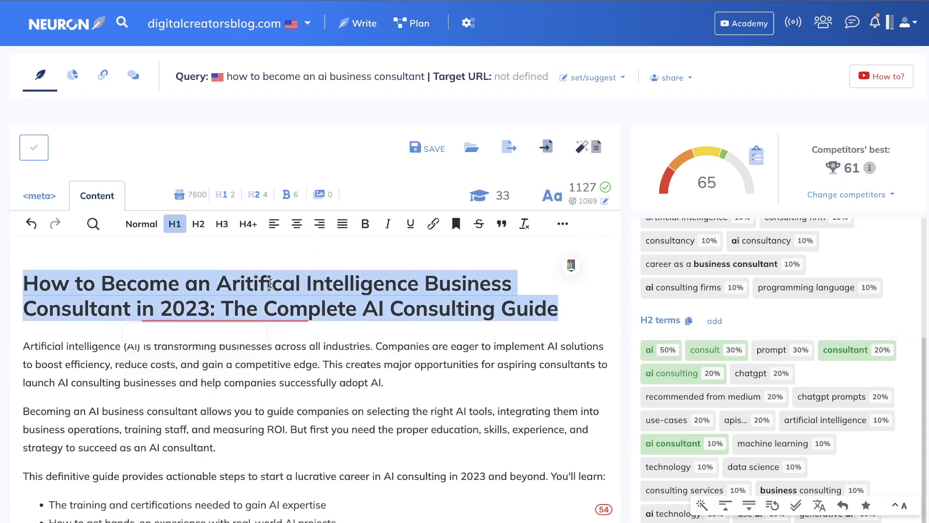
scroll(271, 283, down, 12)
scroll(153, 391, up, 4)
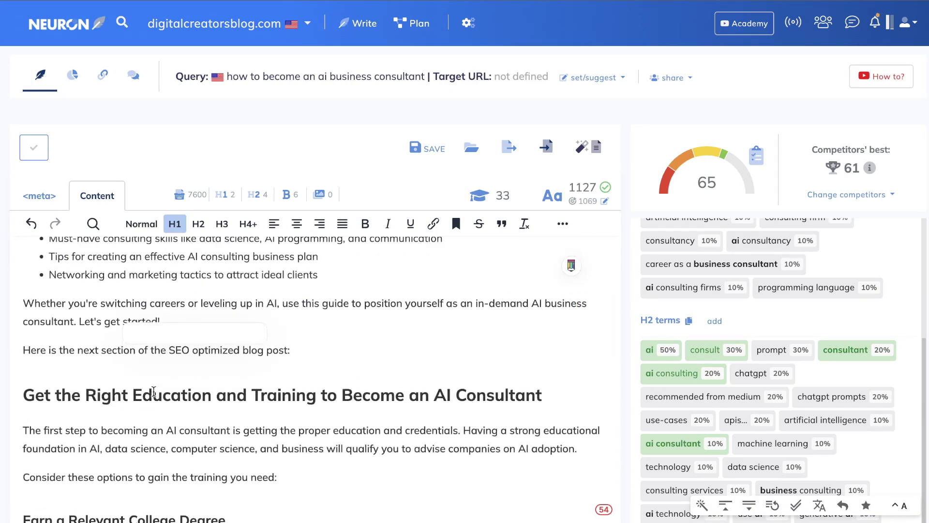
triple_click(153, 391)
- Add an H2 'ChatGPT Prompts & Use-Cases' above 'Find Clients and Network as an AI Consultant'
scroll(419, 367, down, 1)
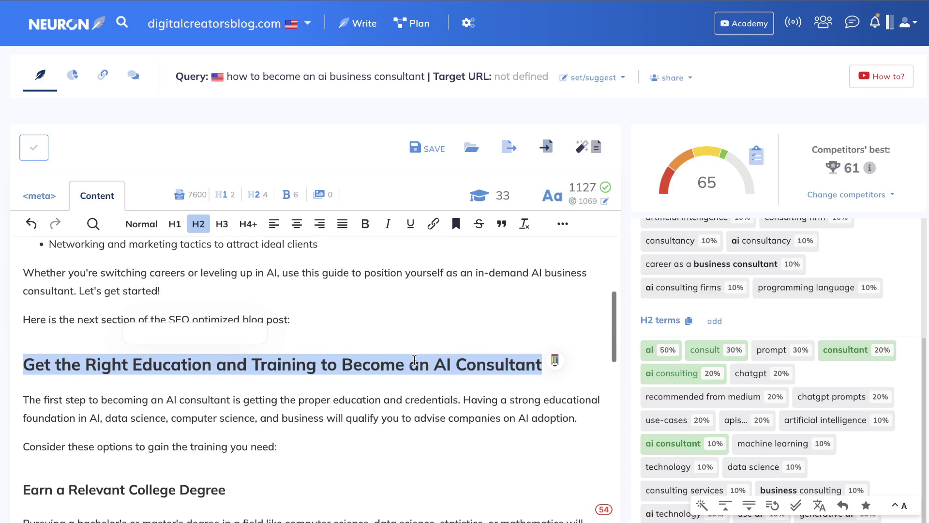
scroll(417, 403, down, 1)
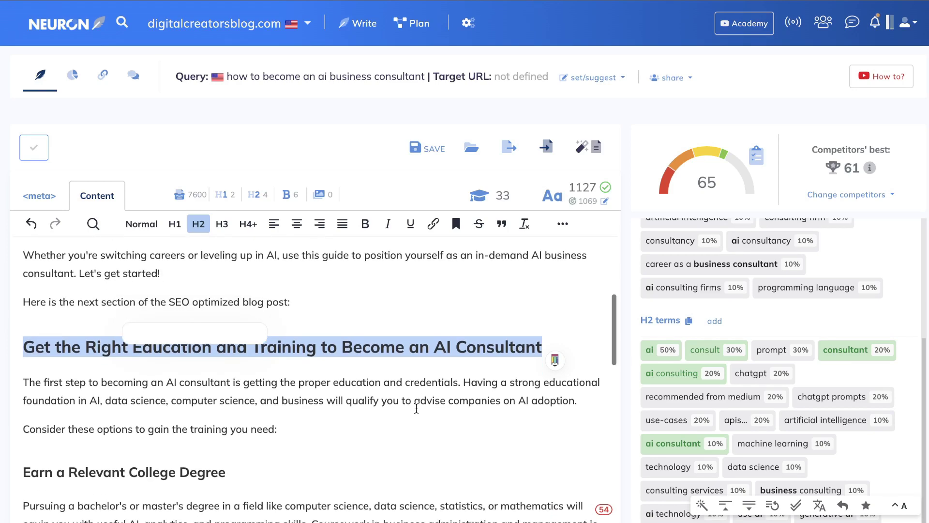
scroll(429, 406, down, 10)
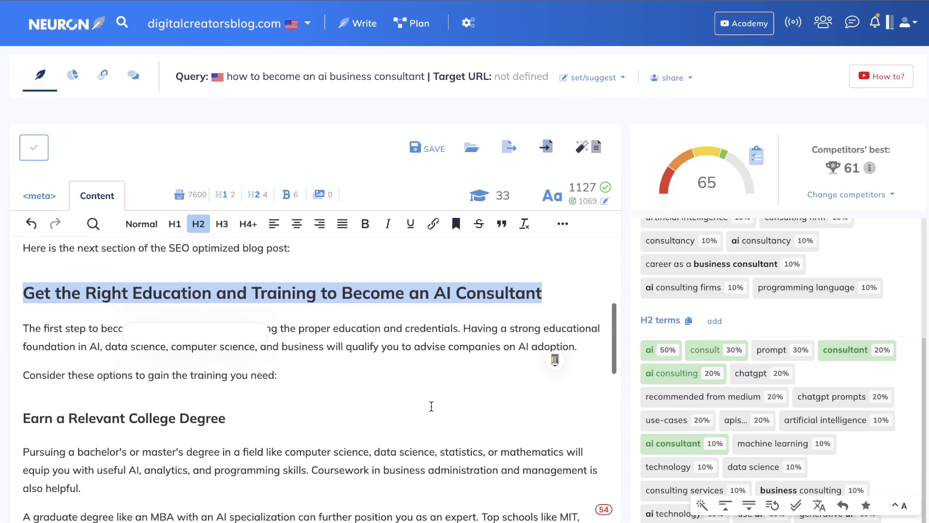
click(385, 351)
scroll(705, 377, up, 1)
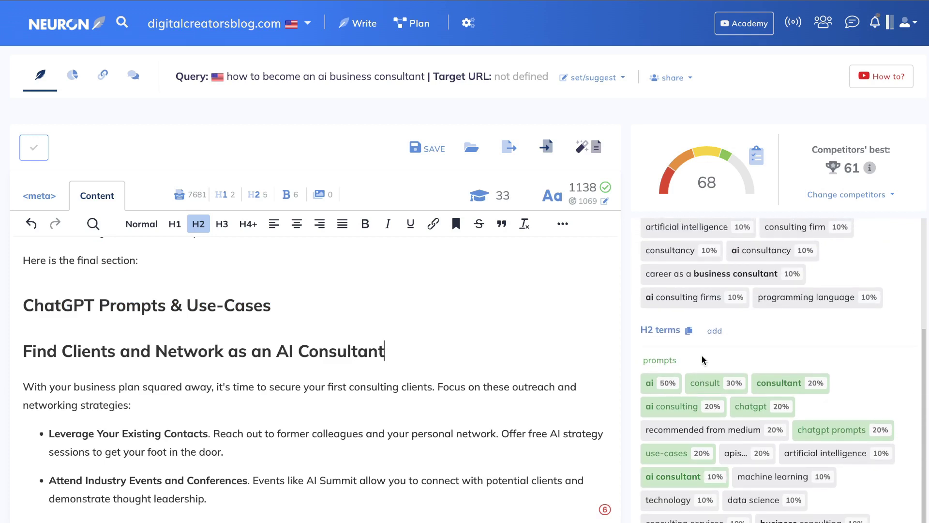
scroll(676, 379, down, 3)
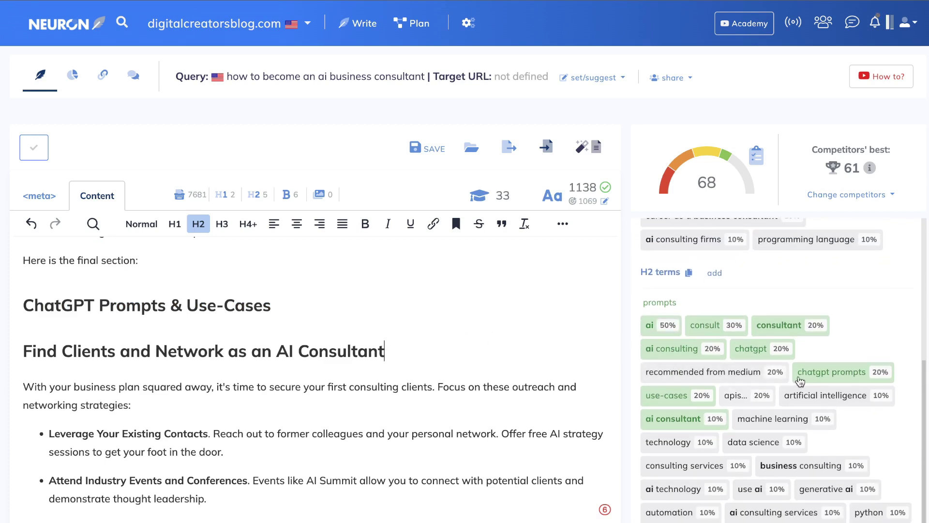
scroll(808, 401, down, 1)
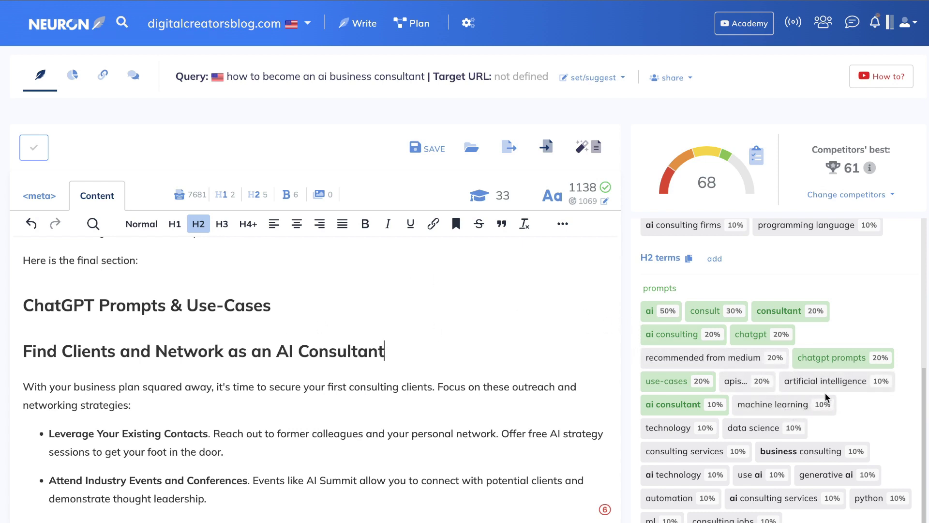
scroll(412, 268, up, 1)
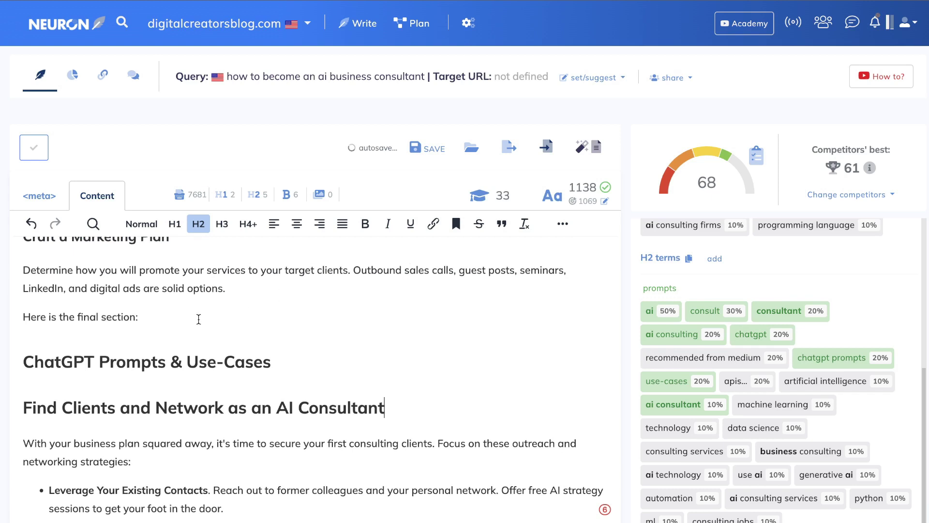
- Copy the 'ChatGPT Prompts & Use-Cases' heading text for use in Claude
triple_click(157, 363)
key(super+c)
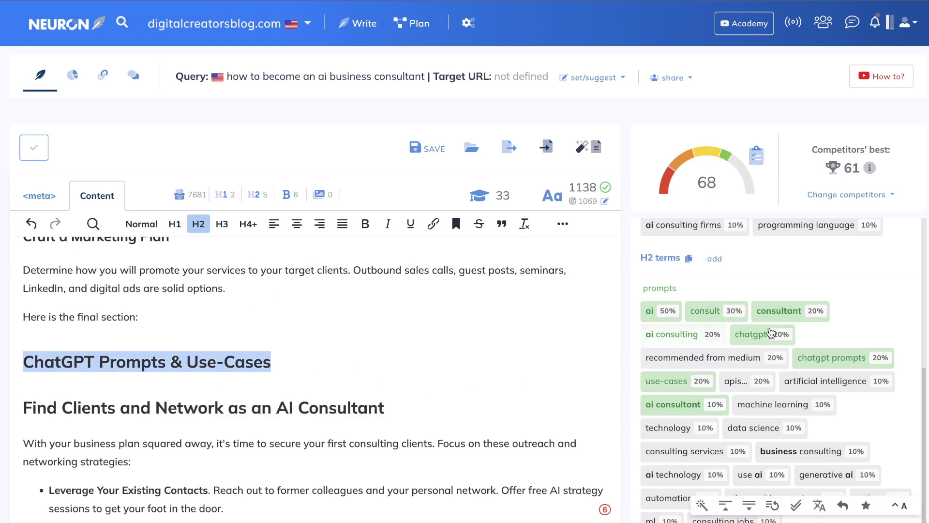
scroll(750, 334, up, 1)
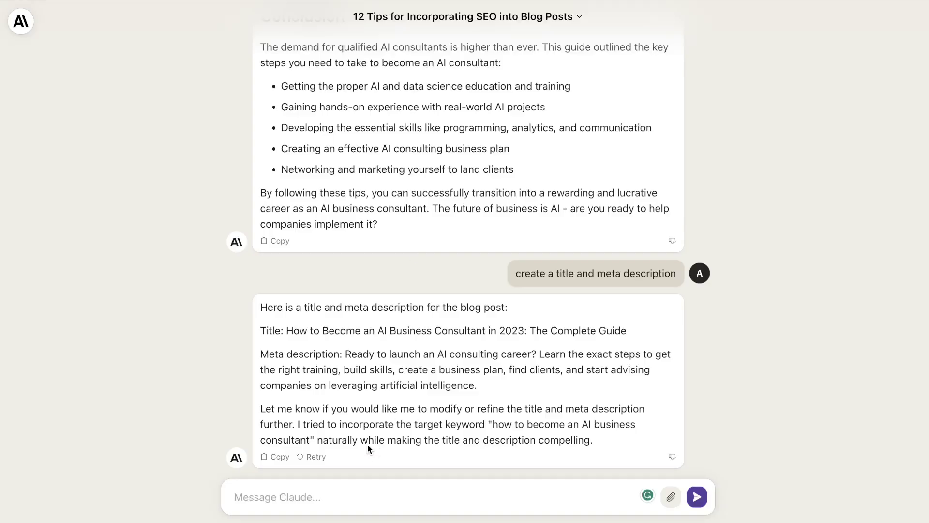
- Send Claude the pasted heading with 'write a section about this topic'
click(307, 496)
key(super+v)
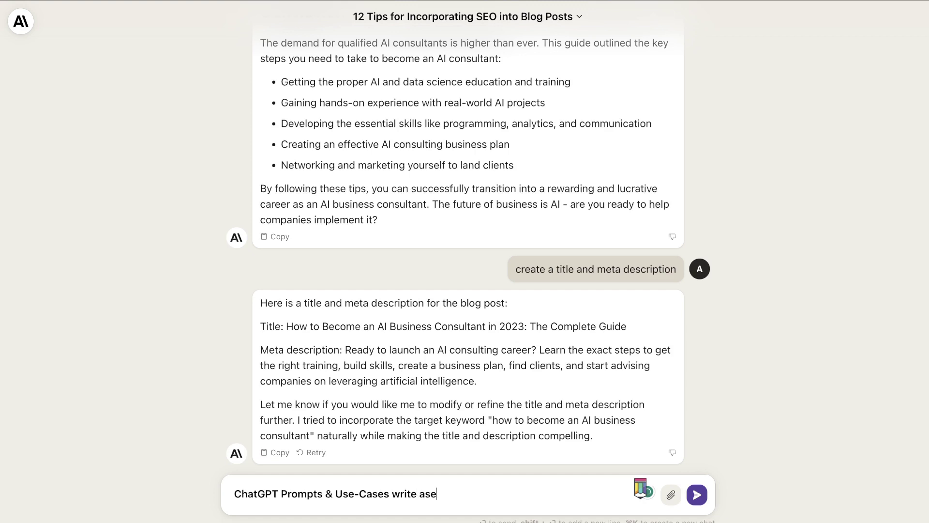
text(write a section about this topic)
key(Return)
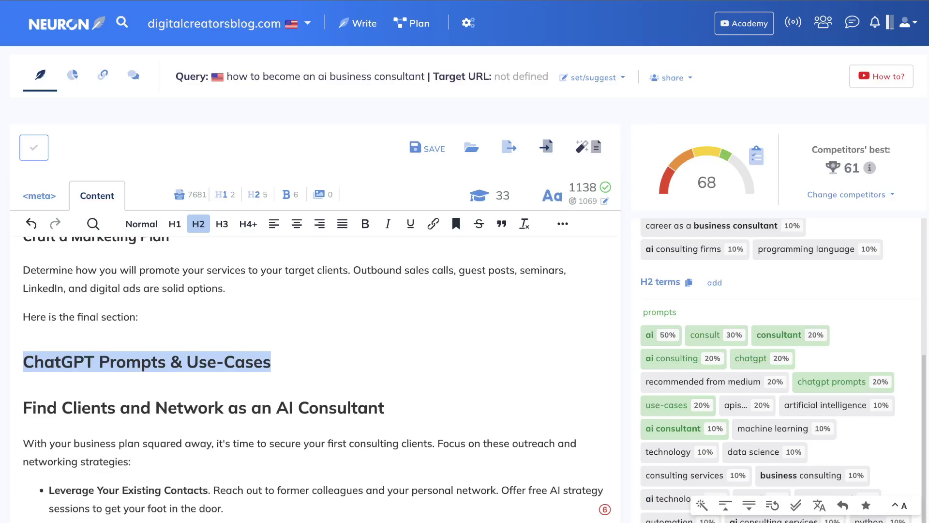
- Paste Claude's section under 'ChatGPT Prompts & Use-Cases' and review the article, now scoring 69
click(293, 376)
key(Return)
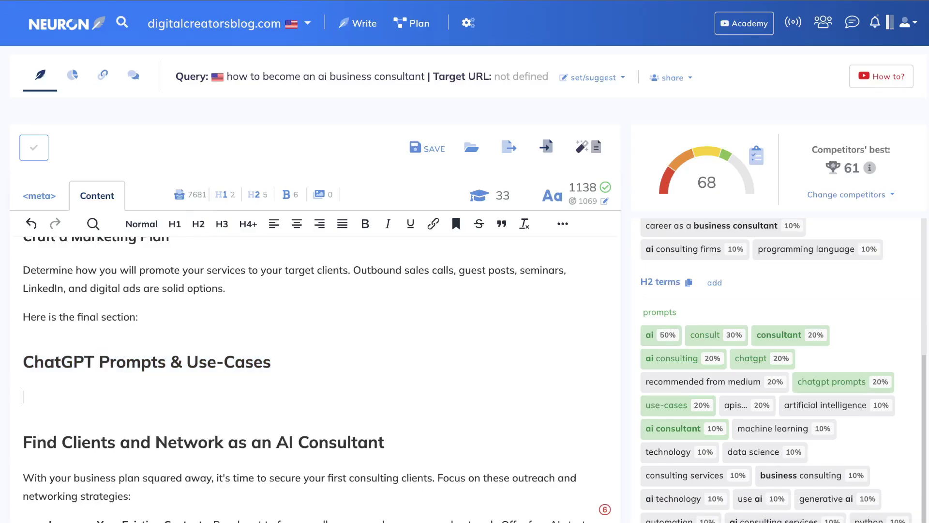
key(ctrl+v)
scroll(564, 251, up, 8)
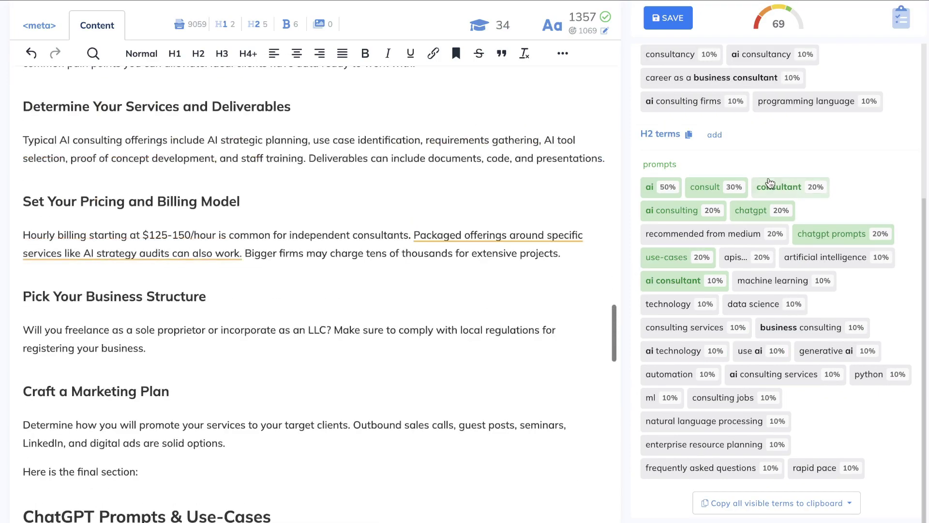
scroll(563, 250, up, 15)
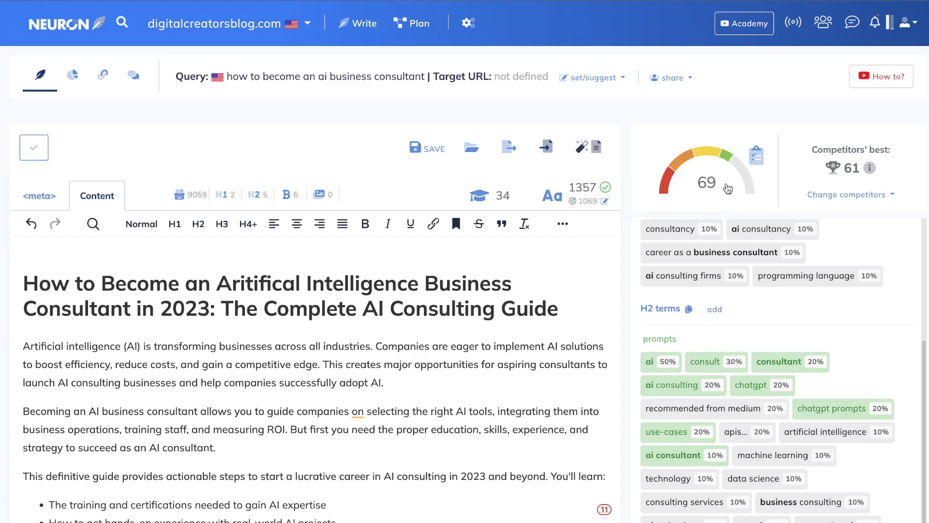
scroll(693, 222, down, 2)
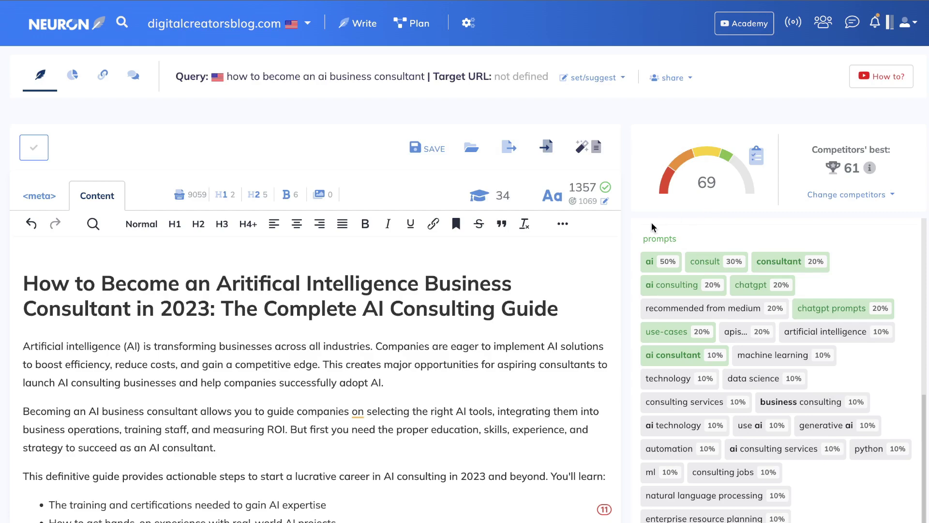
scroll(532, 258, down, 10)
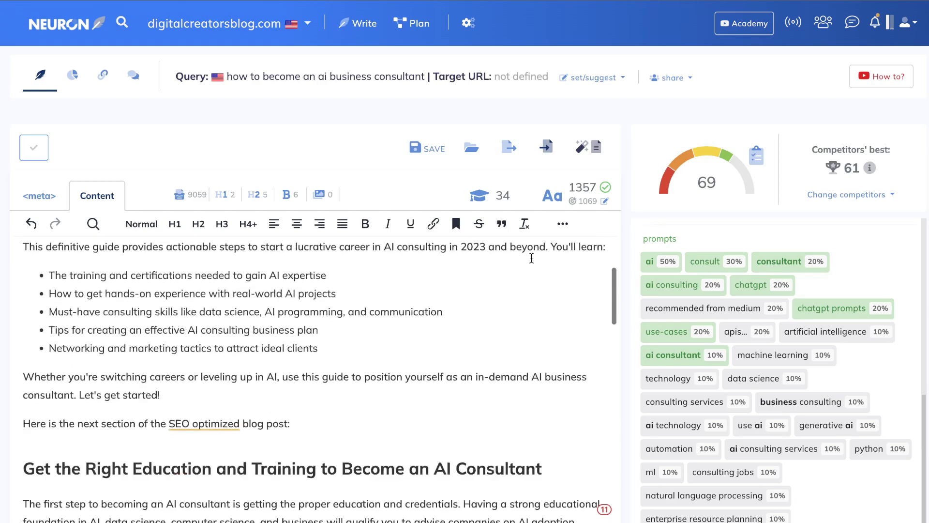
scroll(532, 258, up, 10)
scroll(531, 258, down, 15)
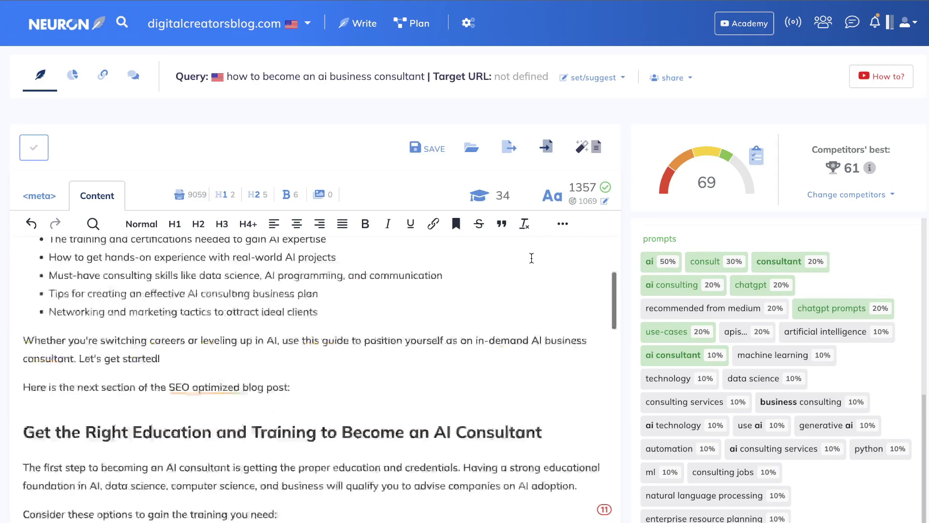
scroll(531, 258, down, 5)
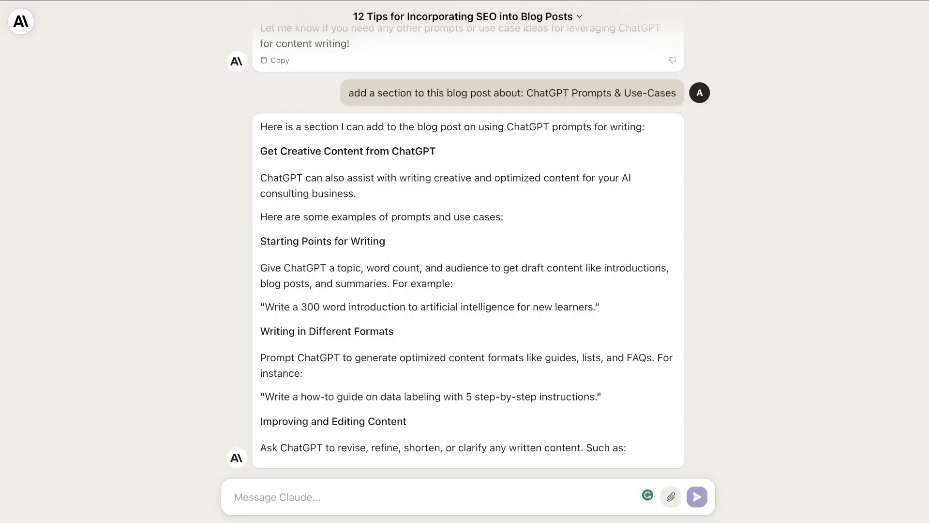
scroll(553, 174, down, 7)
scroll(553, 174, up, 15)
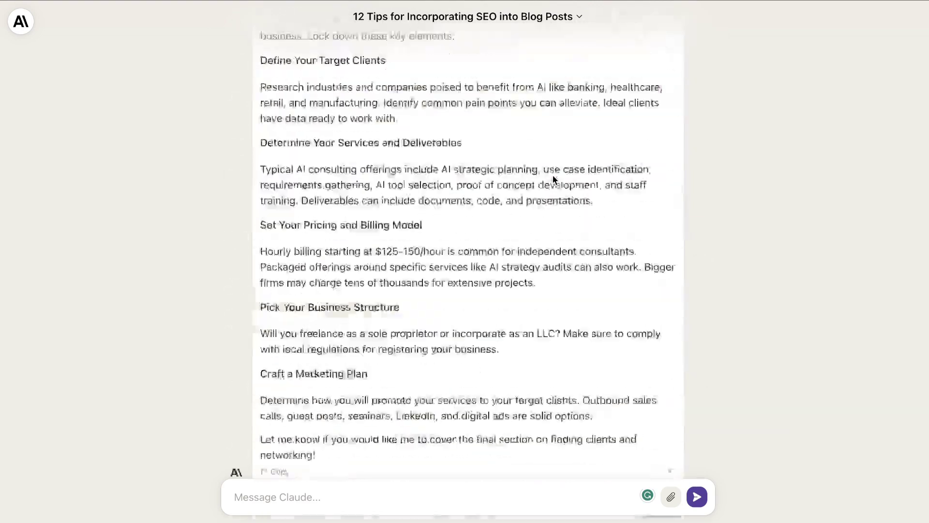
scroll(553, 176, up, 20)
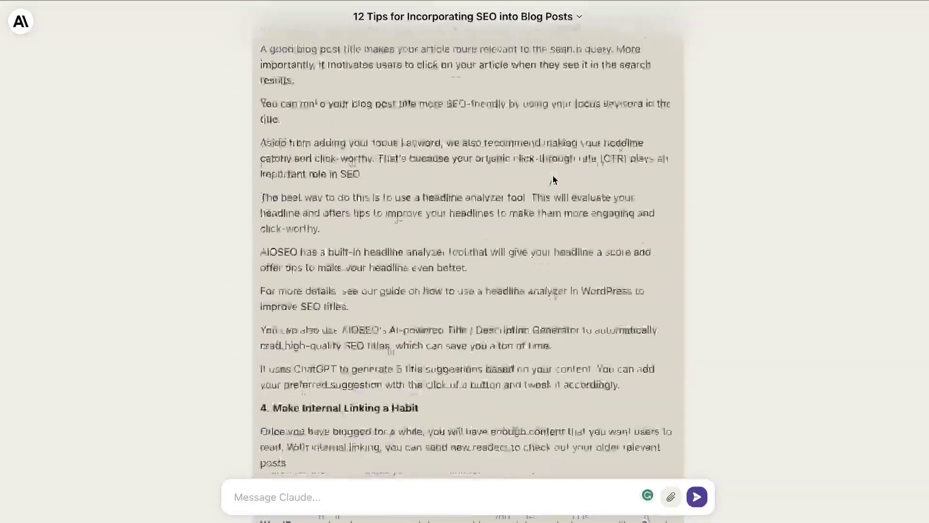
scroll(553, 176, up, 10)
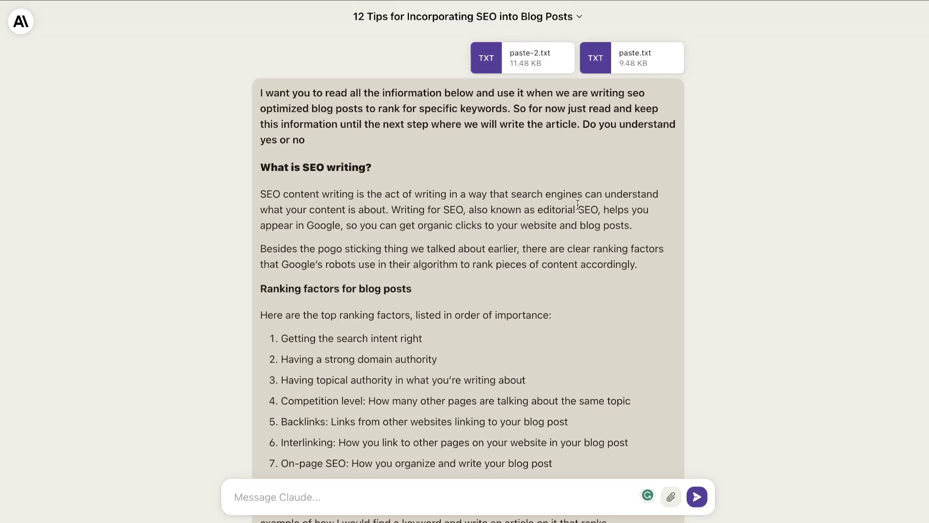
scroll(578, 204, down, 20)
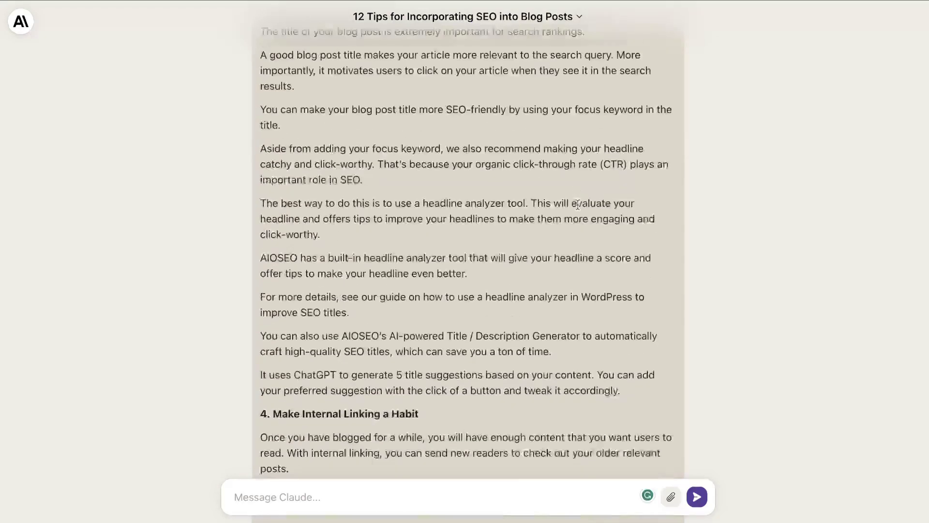
scroll(578, 208, down, 20)
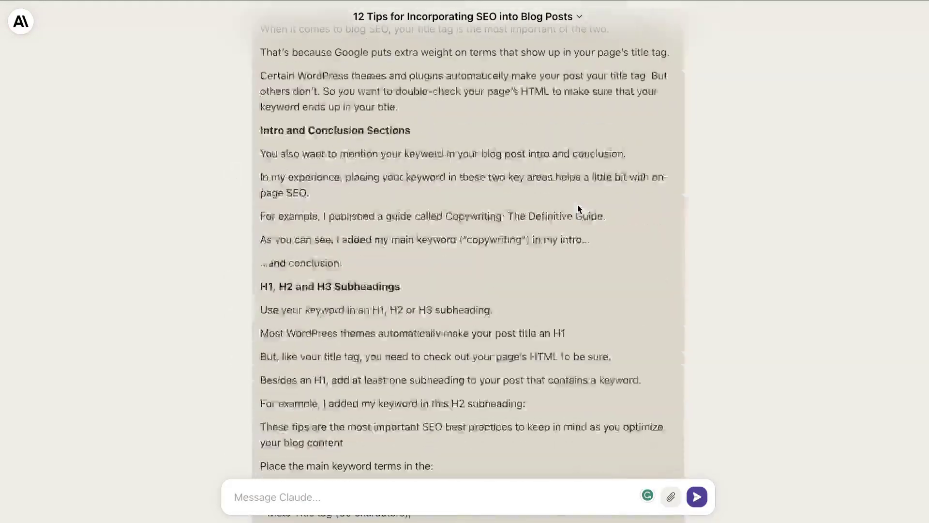